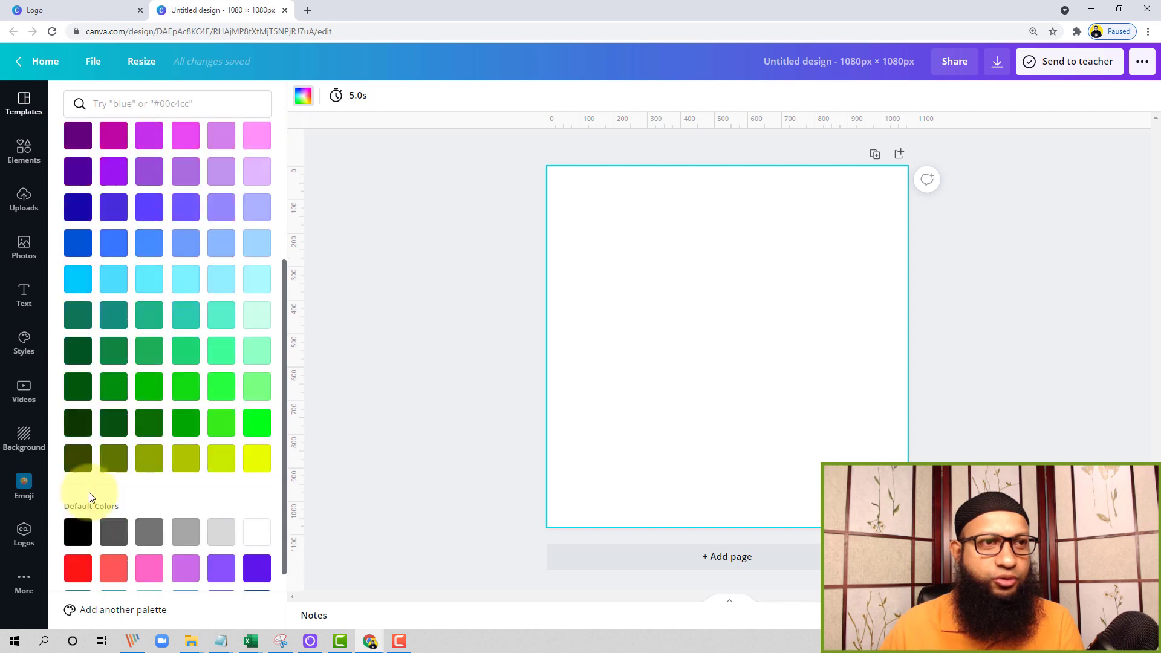
# Set the background colour of the blank page to black from the default colors
pyautogui.click(78, 531)
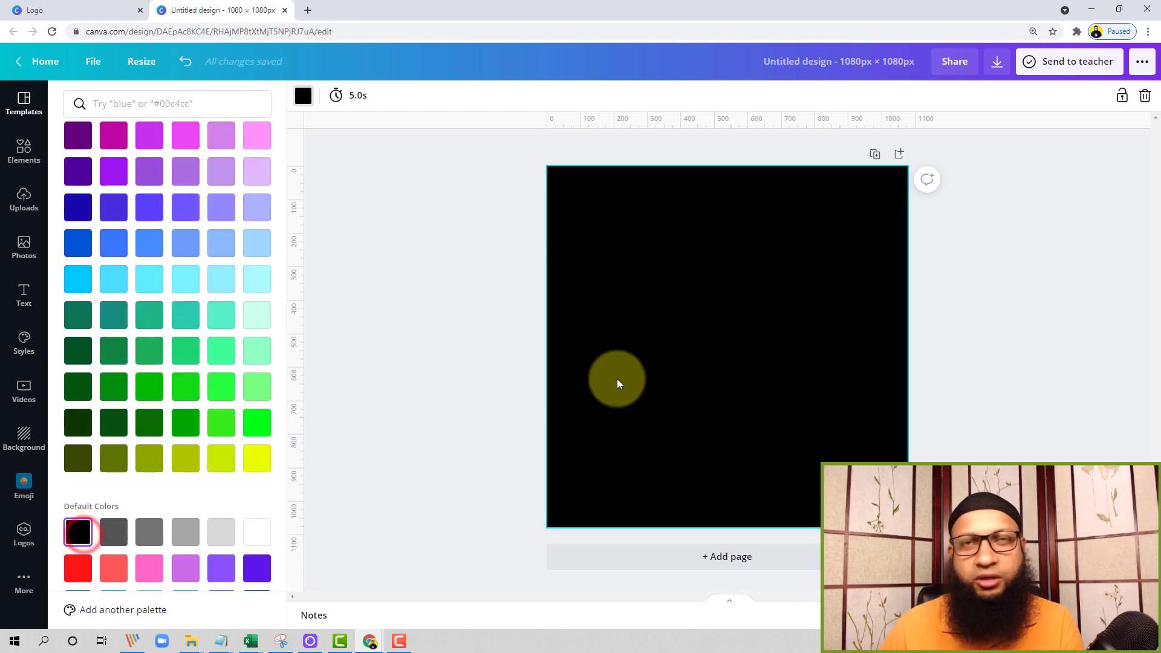
pyautogui.click(374, 232)
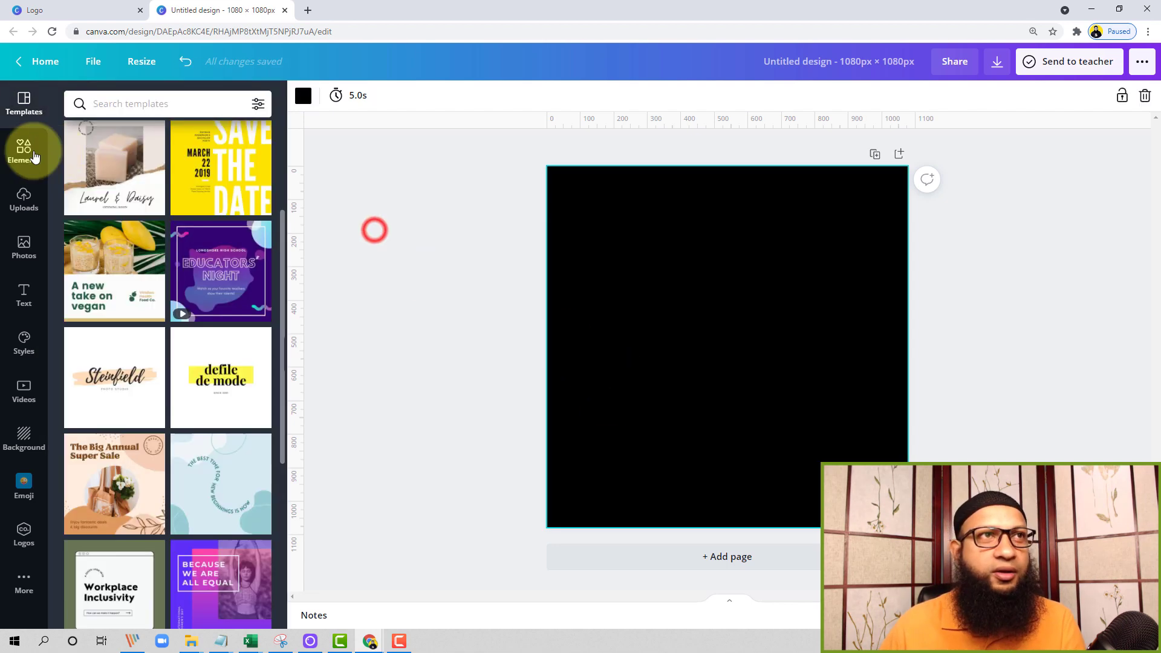
# Add a default heading text box and move it to the upper part of the black page
pyautogui.click(24, 295)
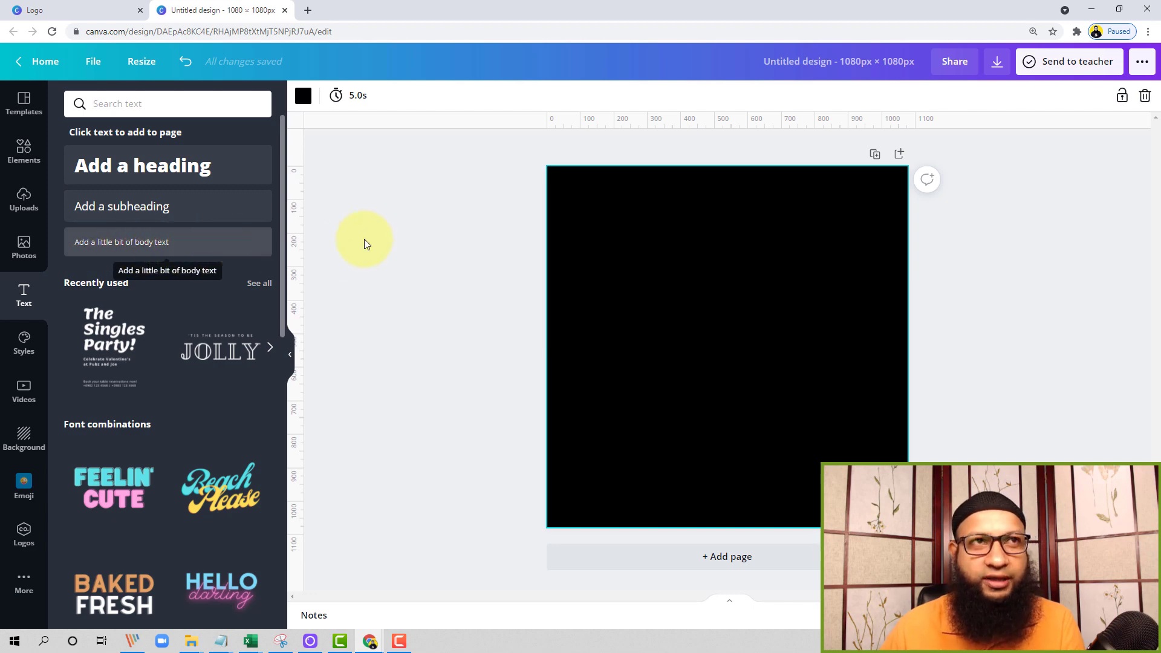
pyautogui.click(216, 168)
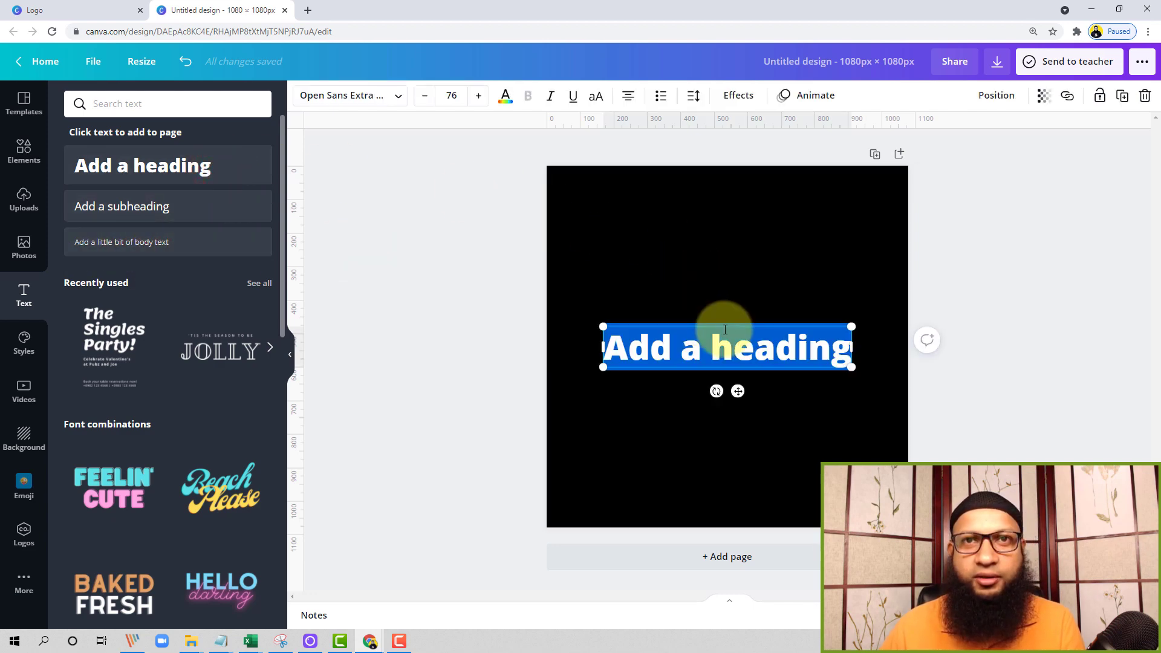
pyautogui.click(726, 329)
pyautogui.moveTo(732, 325); pyautogui.dragTo(692, 236)
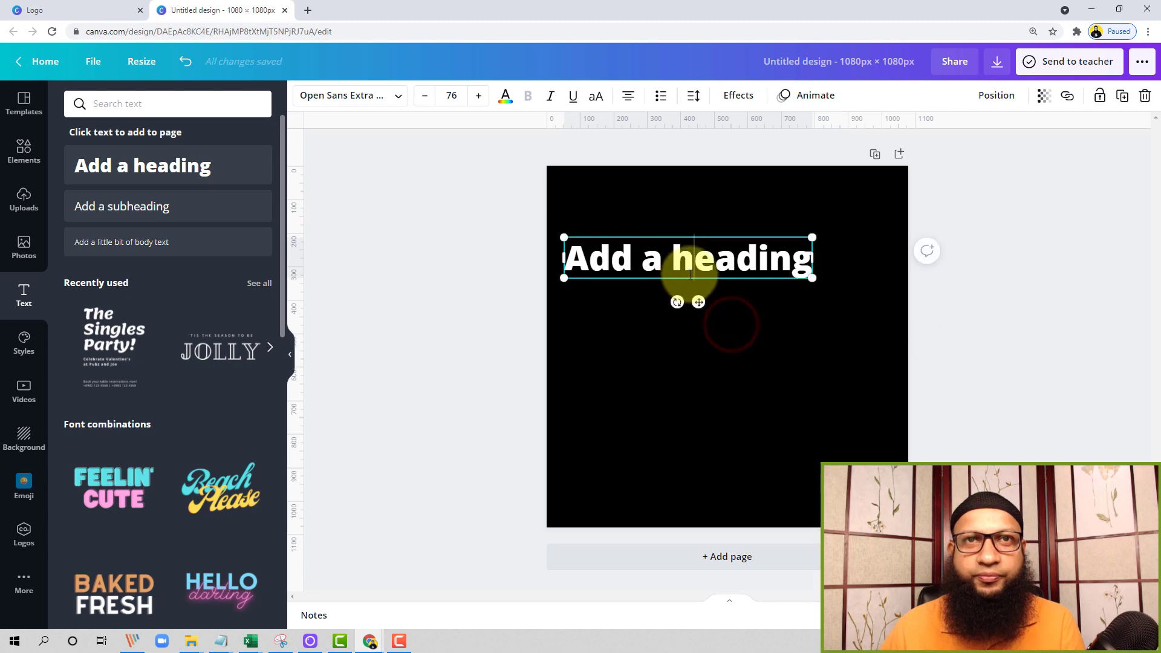
# Add a default subheading and a line of body text directly below the heading
pyautogui.click(173, 211)
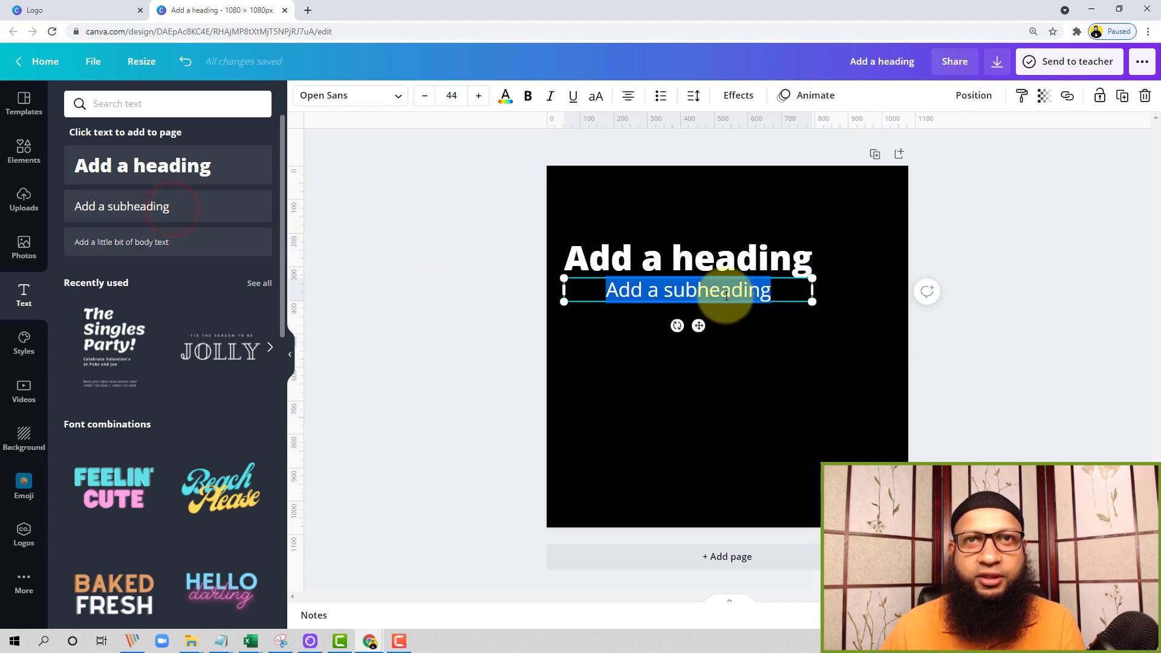
pyautogui.click(166, 237)
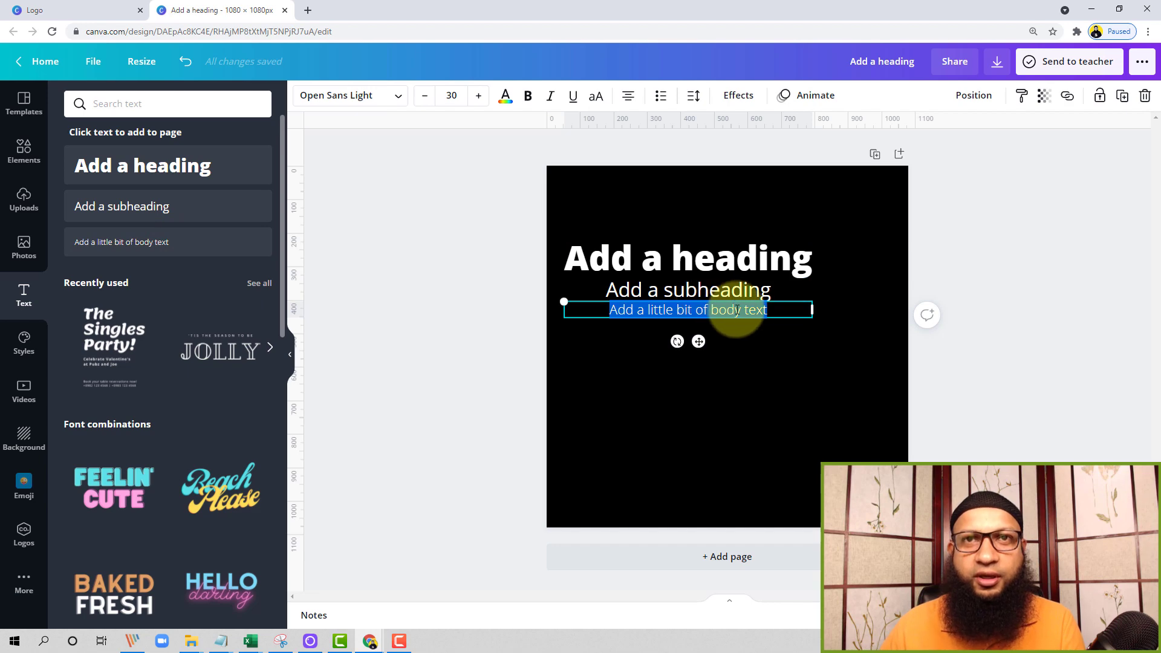
pyautogui.click(779, 398)
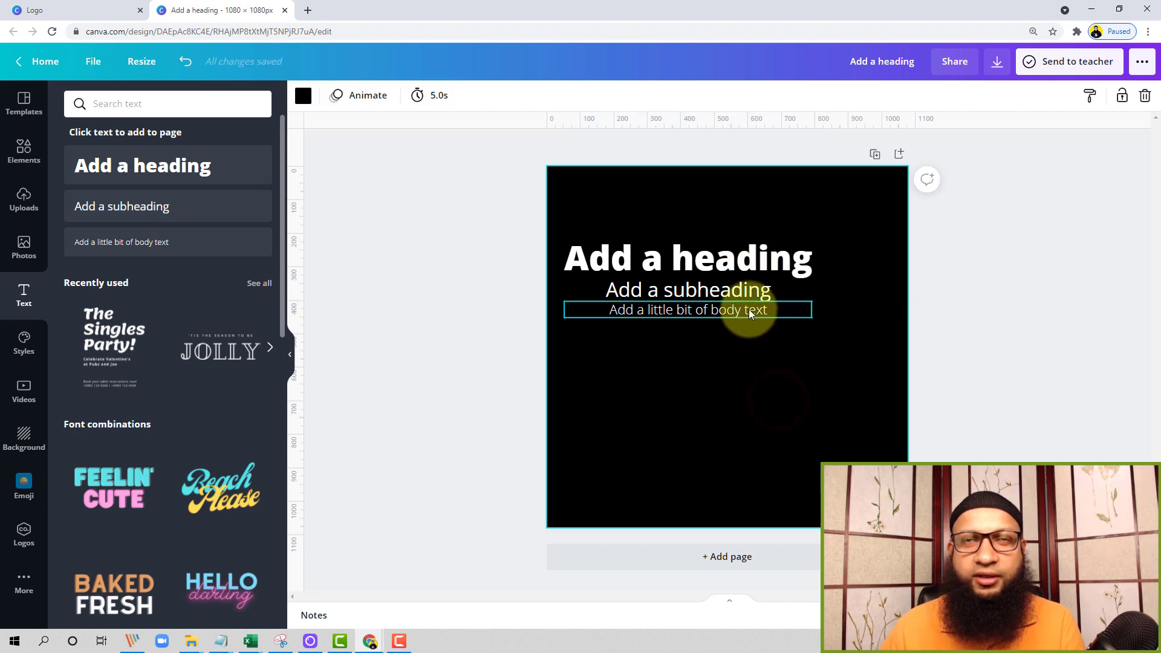
# Delete the heading, subheading and body text together from the page
pyautogui.moveTo(832, 232); pyautogui.dragTo(692, 340)
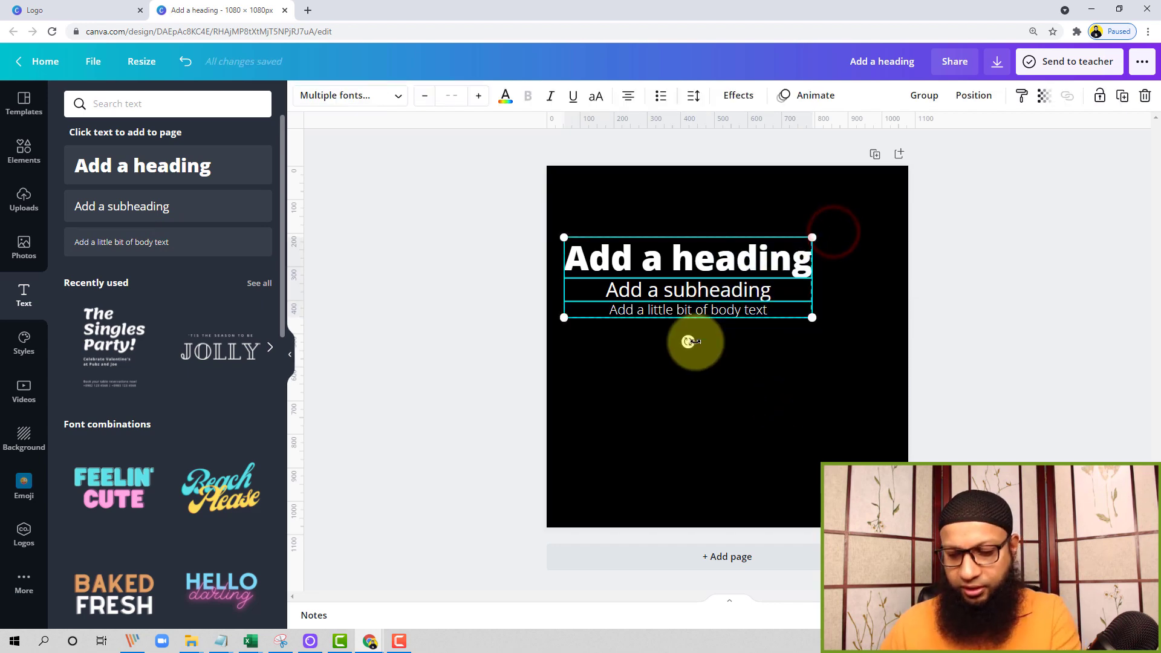
pyautogui.press('Delete')
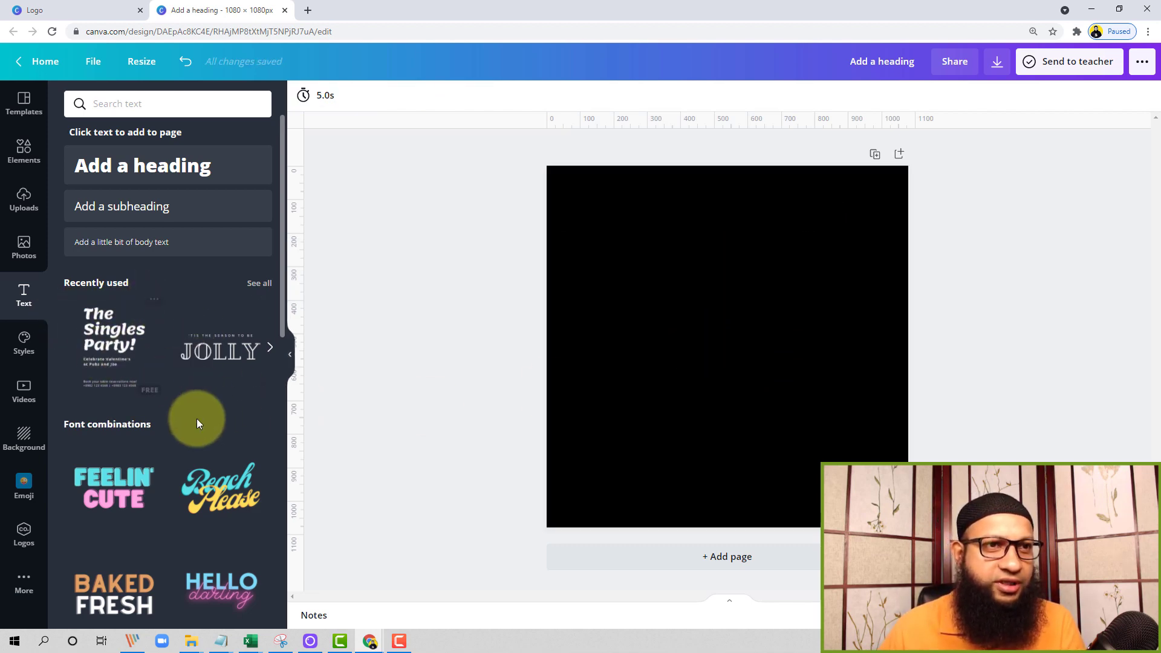
# Add the pink "WOW!" font combination to the page and change its wording to "HELLO!"
pyautogui.scroll(-3, 197, 420)
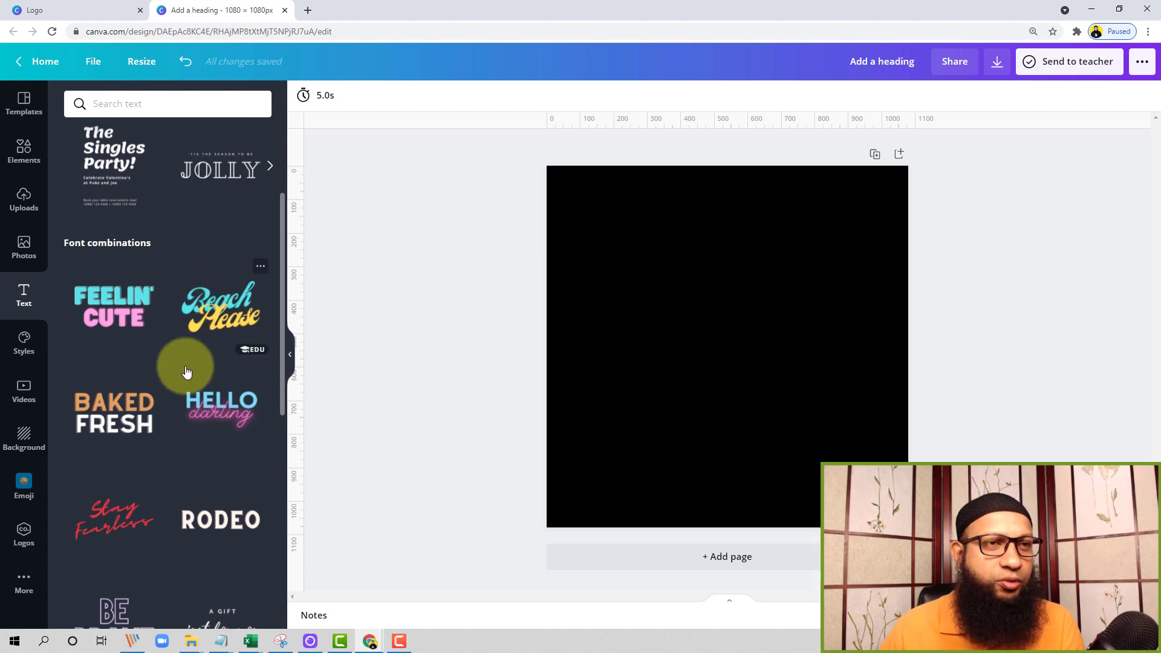
pyautogui.scroll(-10, 189, 369)
pyautogui.scroll(-2, 191, 367)
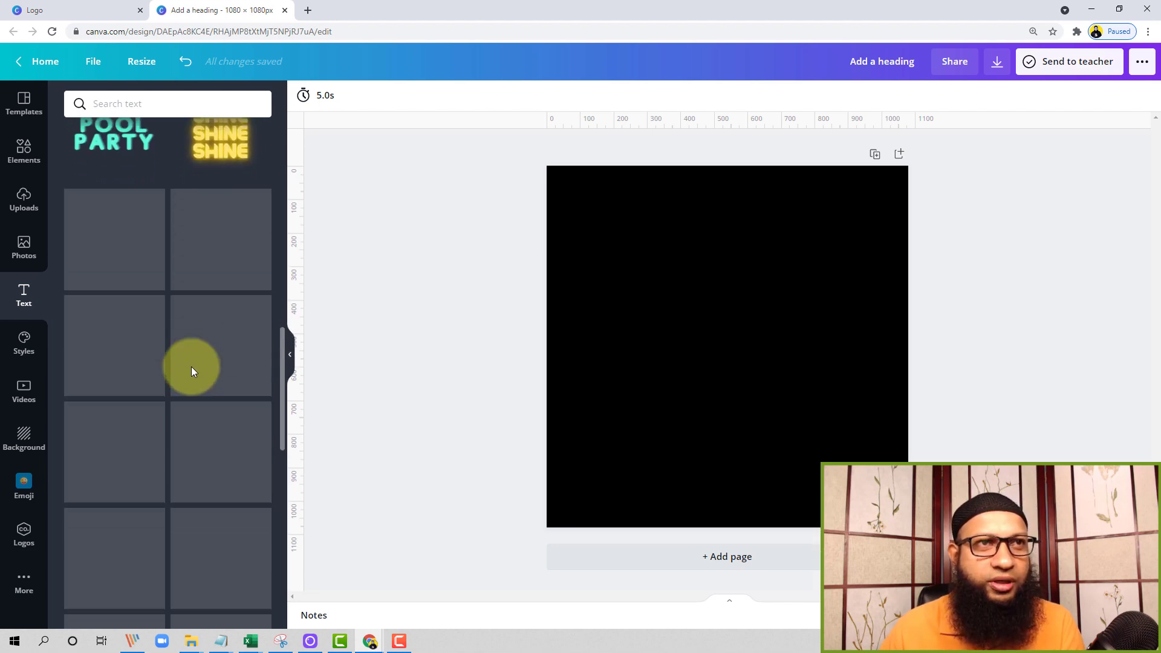
pyautogui.scroll(-6, 191, 428)
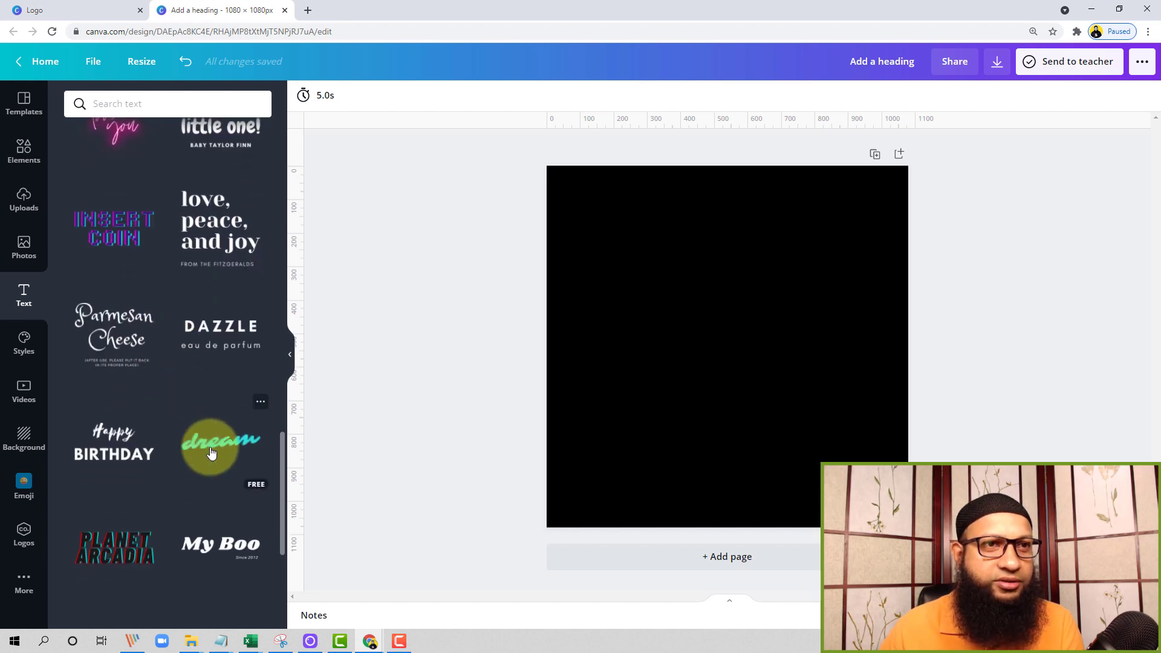
pyautogui.scroll(-12, 208, 453)
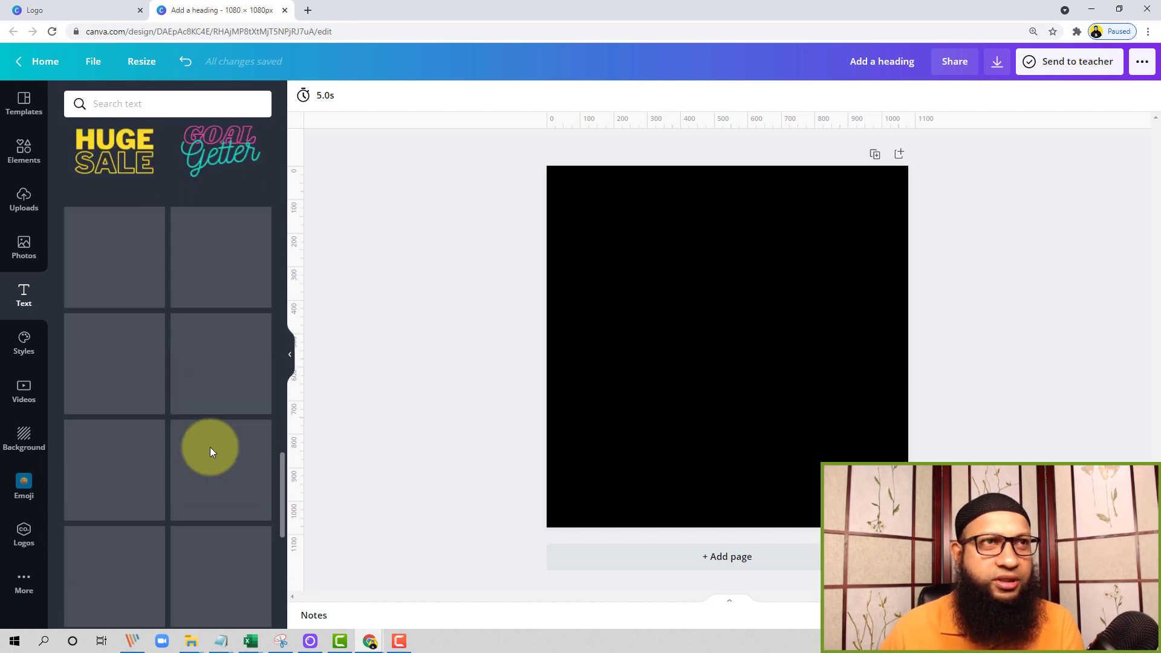
pyautogui.scroll(-2, 209, 452)
pyautogui.scroll(-1, 211, 453)
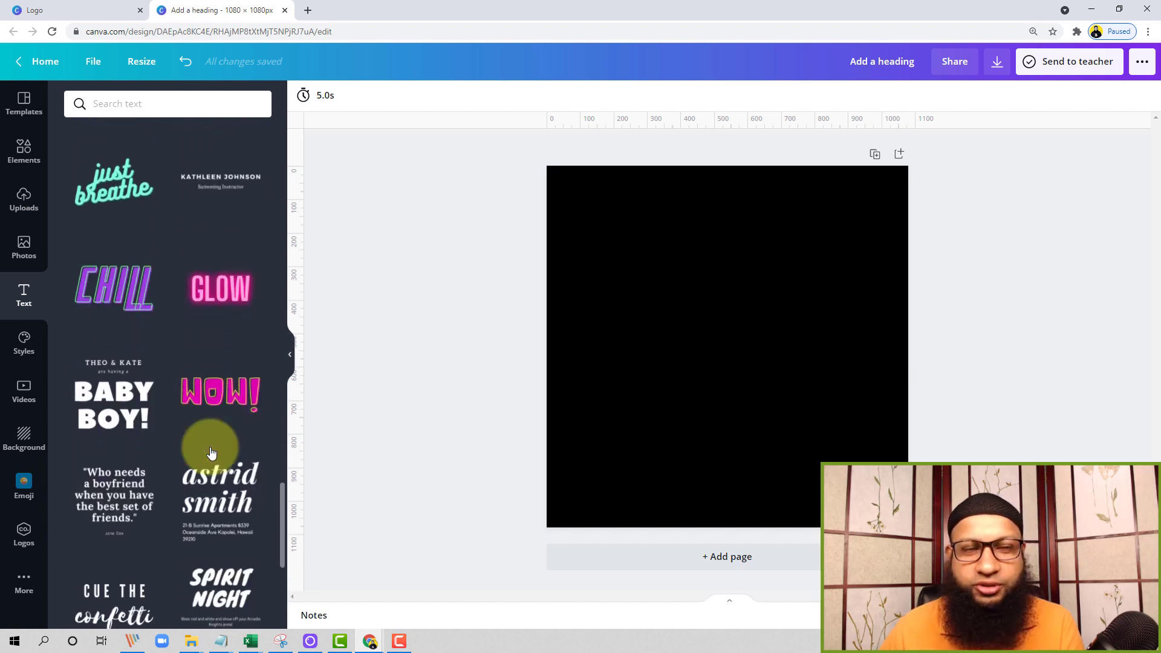
pyautogui.scroll(-4, 182, 411)
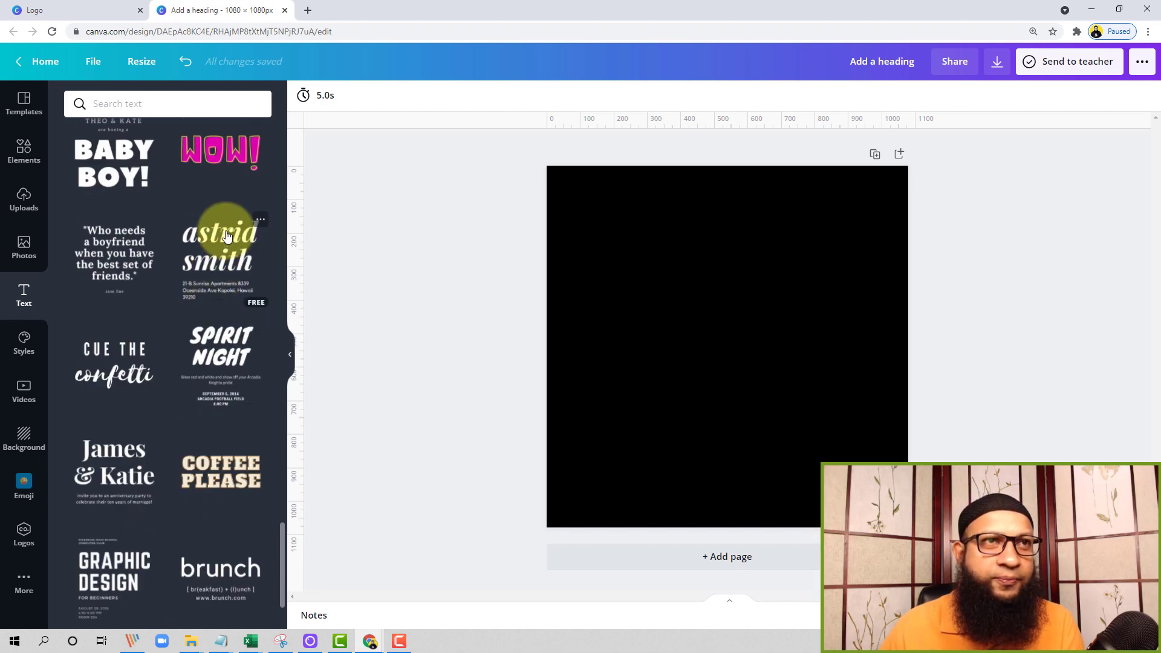
pyautogui.click(221, 146)
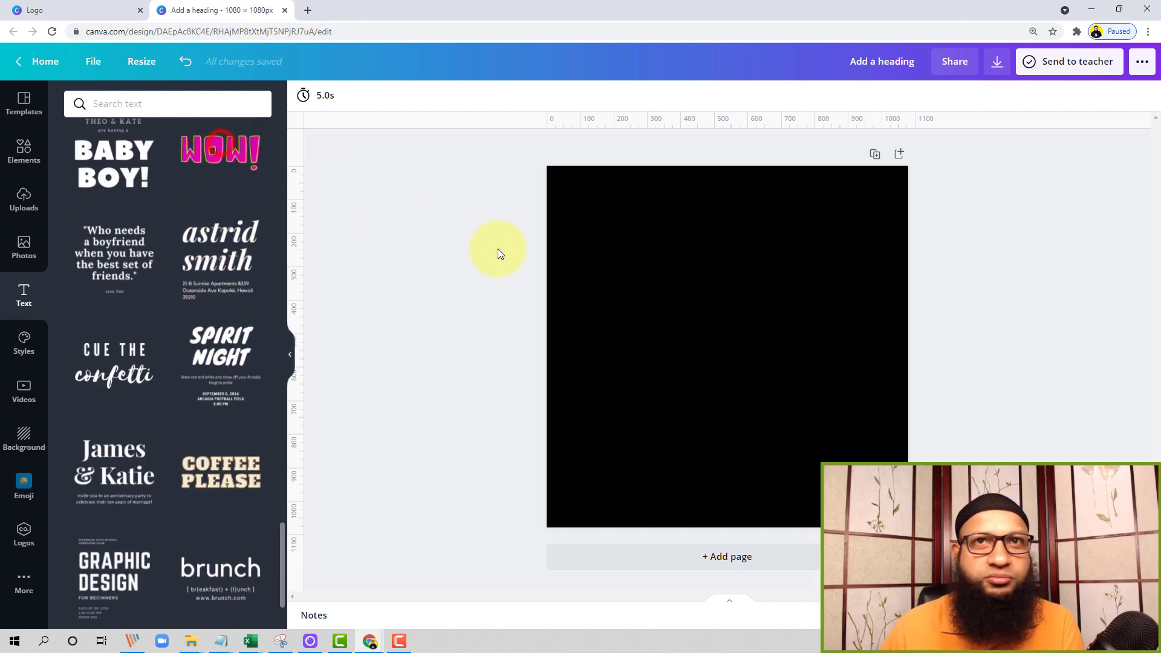
pyautogui.doubleClick(746, 336)
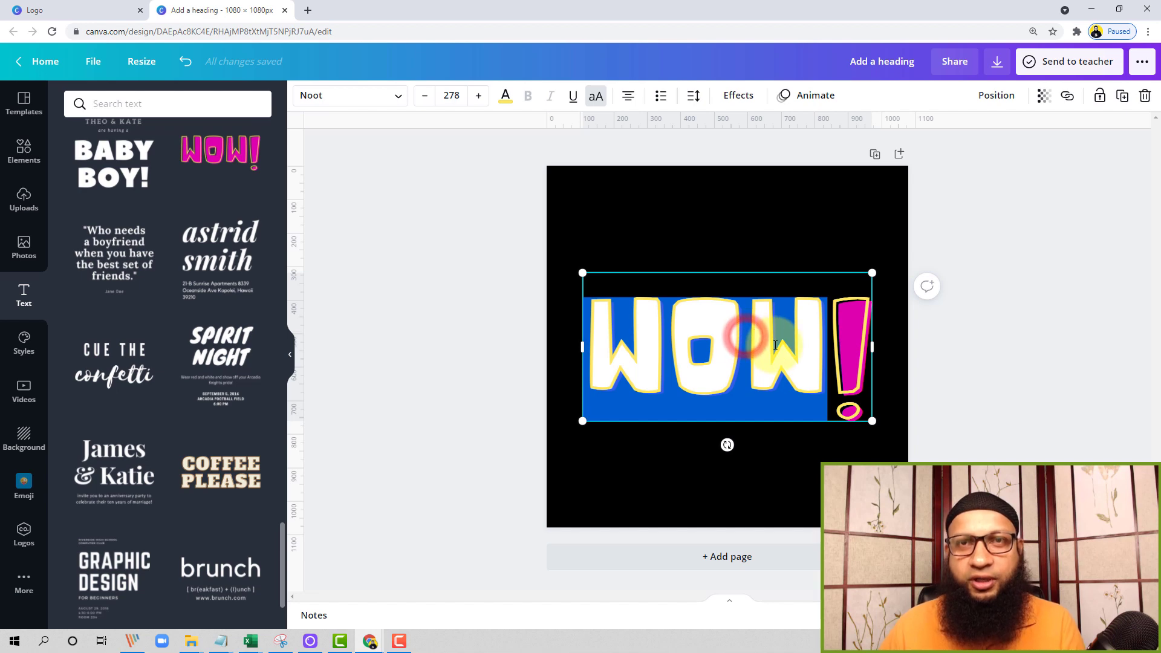
pyautogui.write('HELLO')
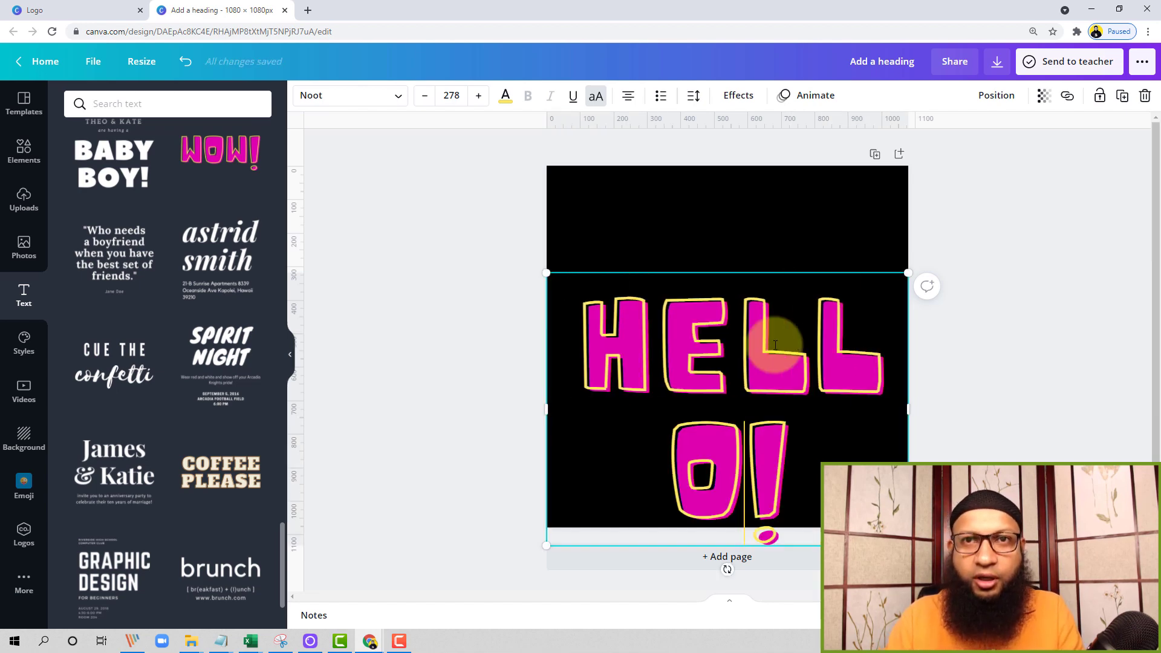
# Shrink the "HELLO!" text to about size 165 on a single line and move it up to the middle of the page
pyautogui.moveTo(907, 273); pyautogui.dragTo(761, 383)
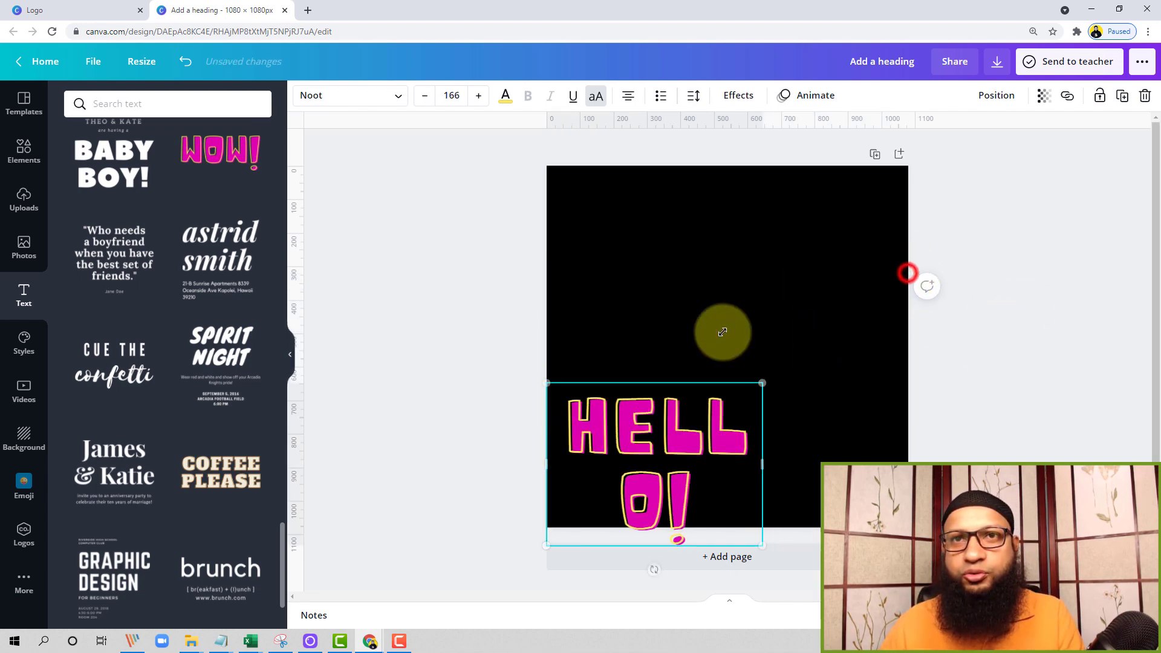
pyautogui.click(764, 464)
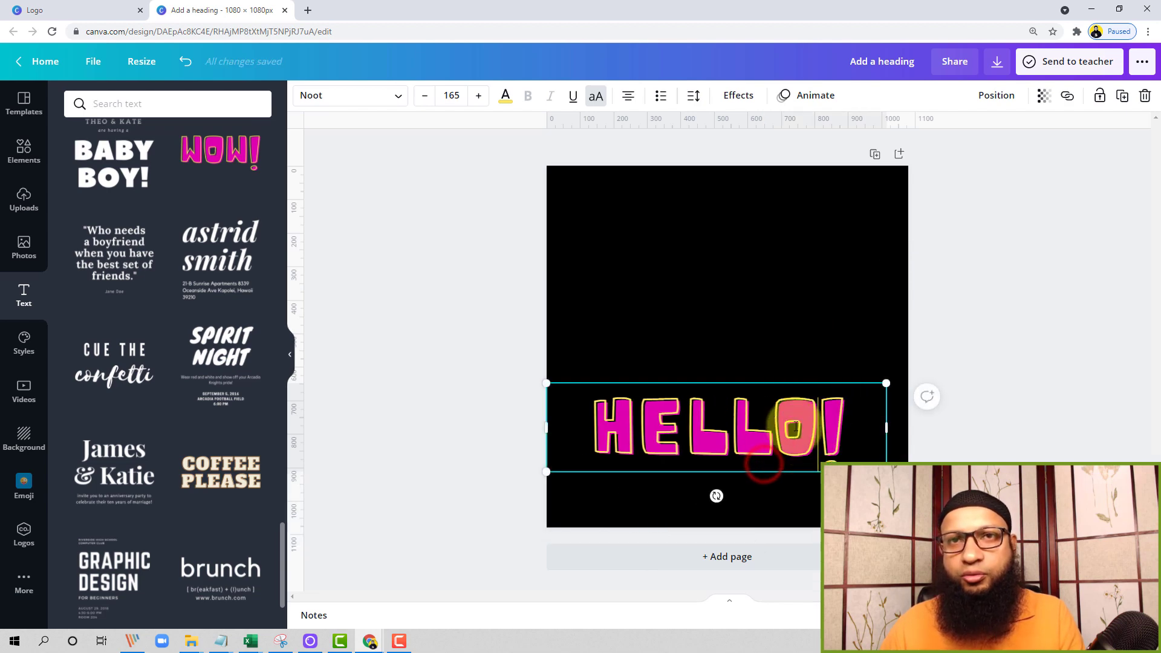
pyautogui.moveTo(778, 436); pyautogui.dragTo(777, 323)
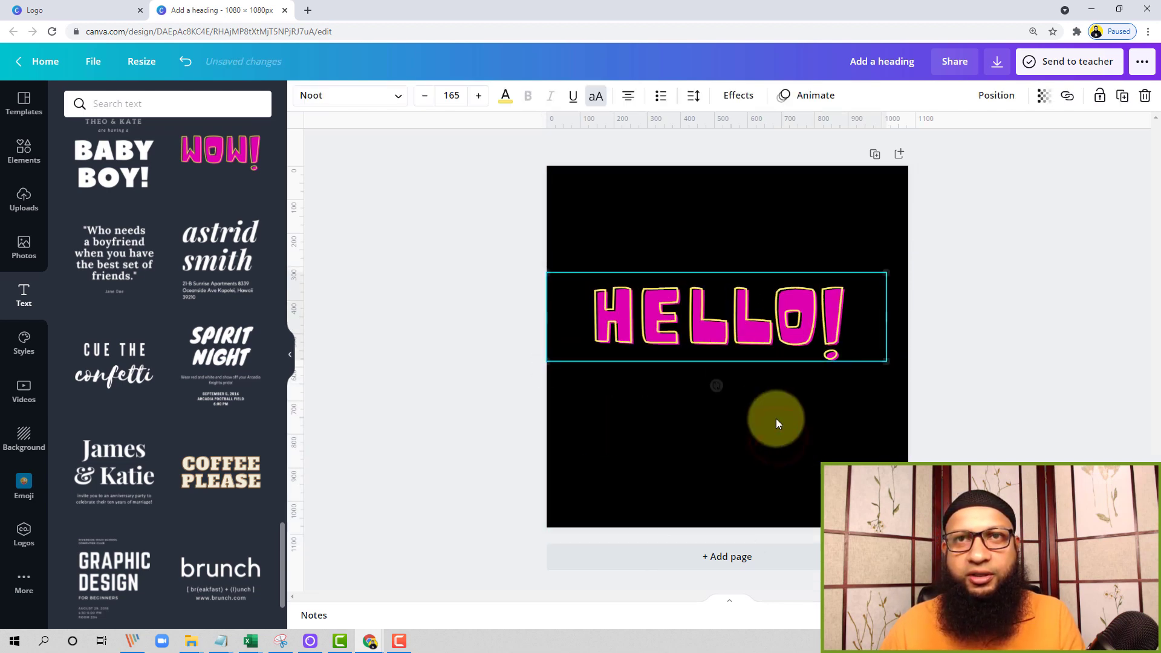
pyautogui.click(775, 418)
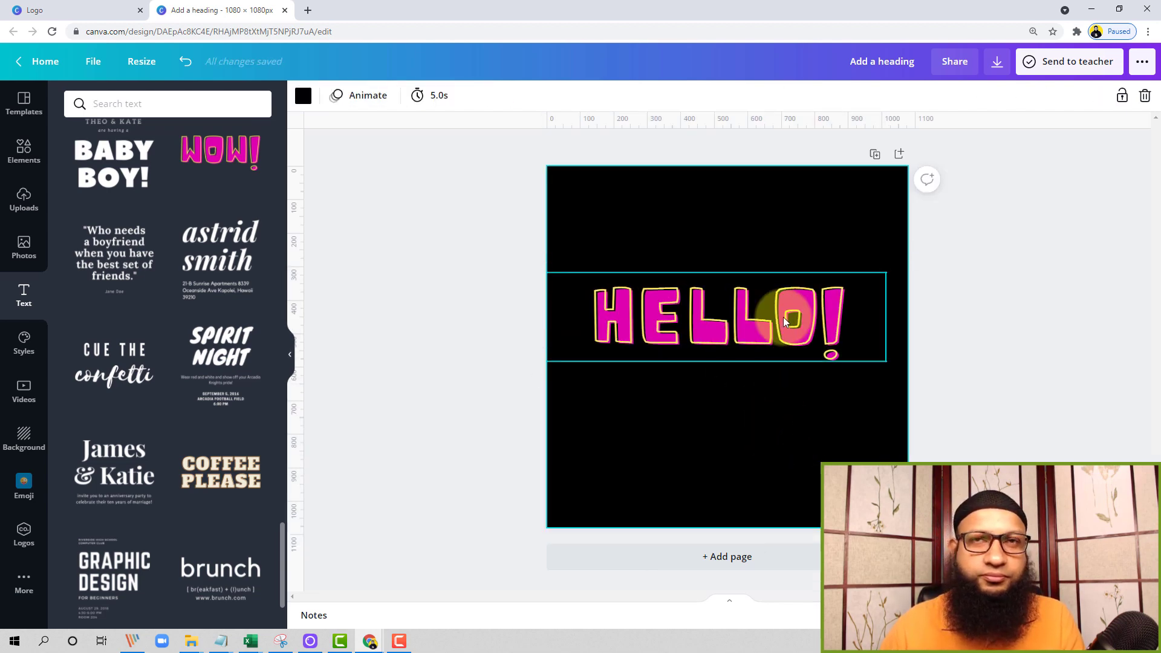
# Add the "FREE DELIVERY" font combination, scale it down and place it below "HELLO!" toward the page's right side
pyautogui.scroll(-8, 159, 444)
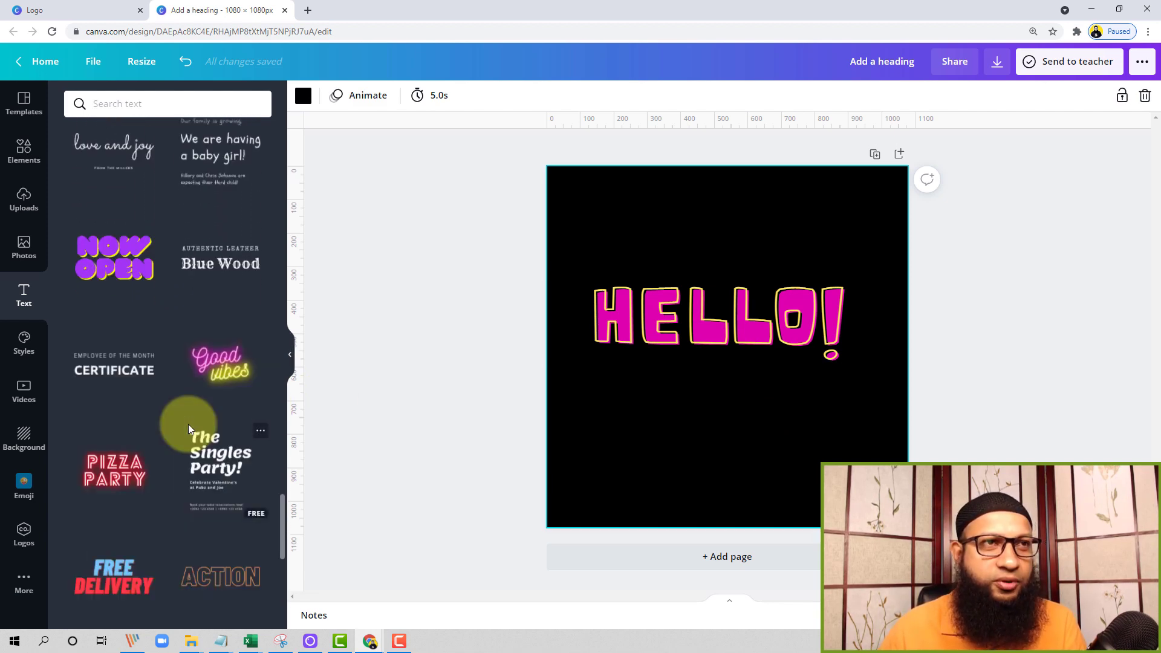
pyautogui.scroll(-4, 188, 423)
pyautogui.scroll(-3, 190, 429)
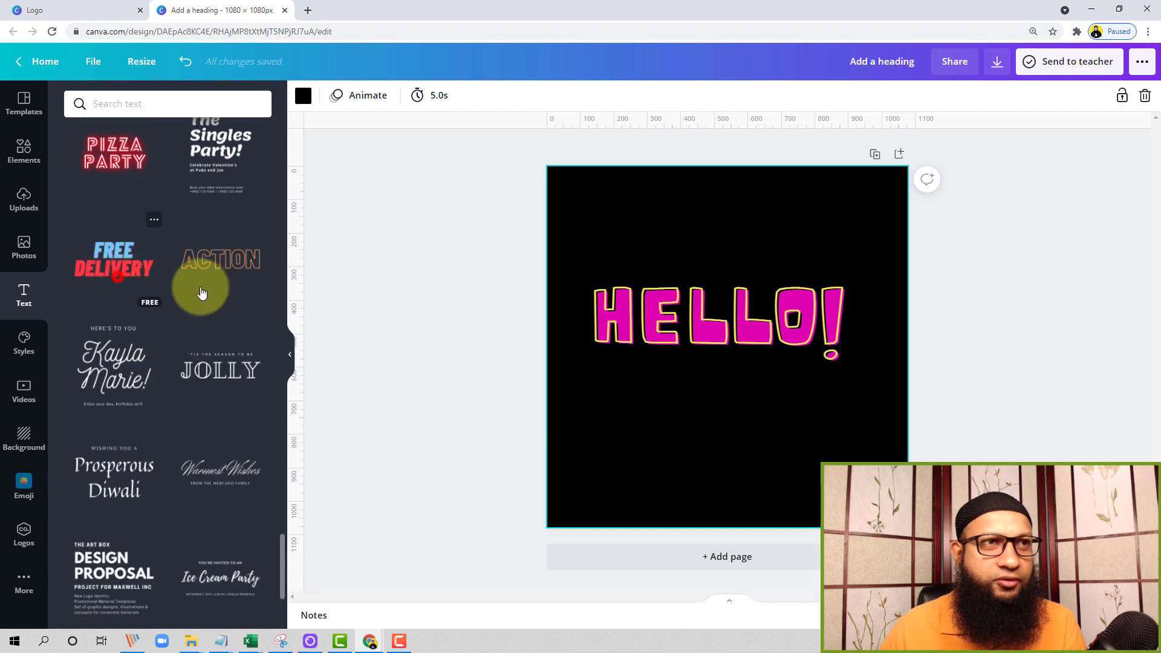
pyautogui.click(115, 266)
pyautogui.moveTo(760, 329); pyautogui.dragTo(787, 396)
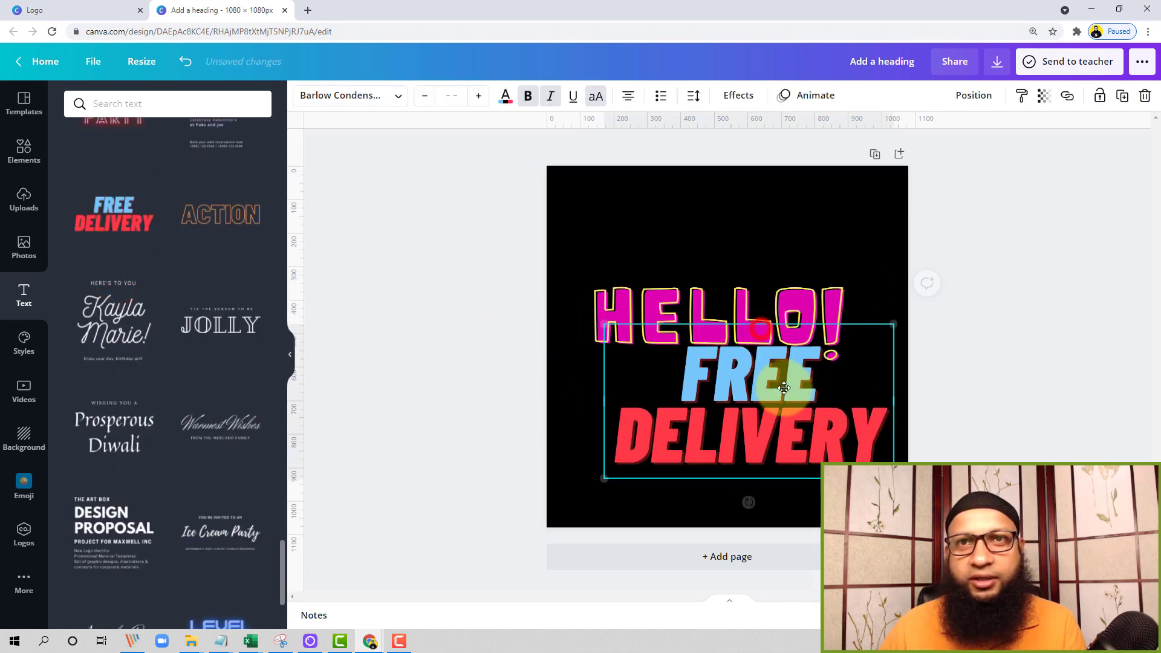
pyautogui.moveTo(899, 338); pyautogui.dragTo(834, 376)
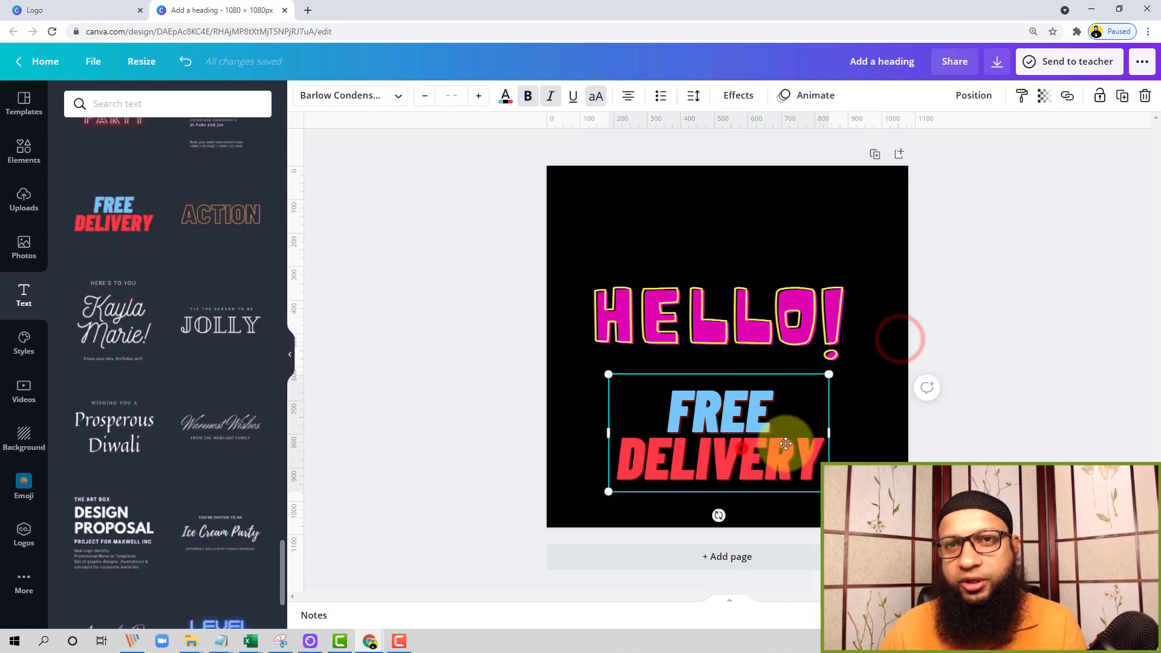
pyautogui.moveTo(790, 446); pyautogui.dragTo(849, 442)
# Delete the "HELLO!" and "FREE DELIVERY" texts from the page
pyautogui.click(783, 279)
pyautogui.click(780, 228)
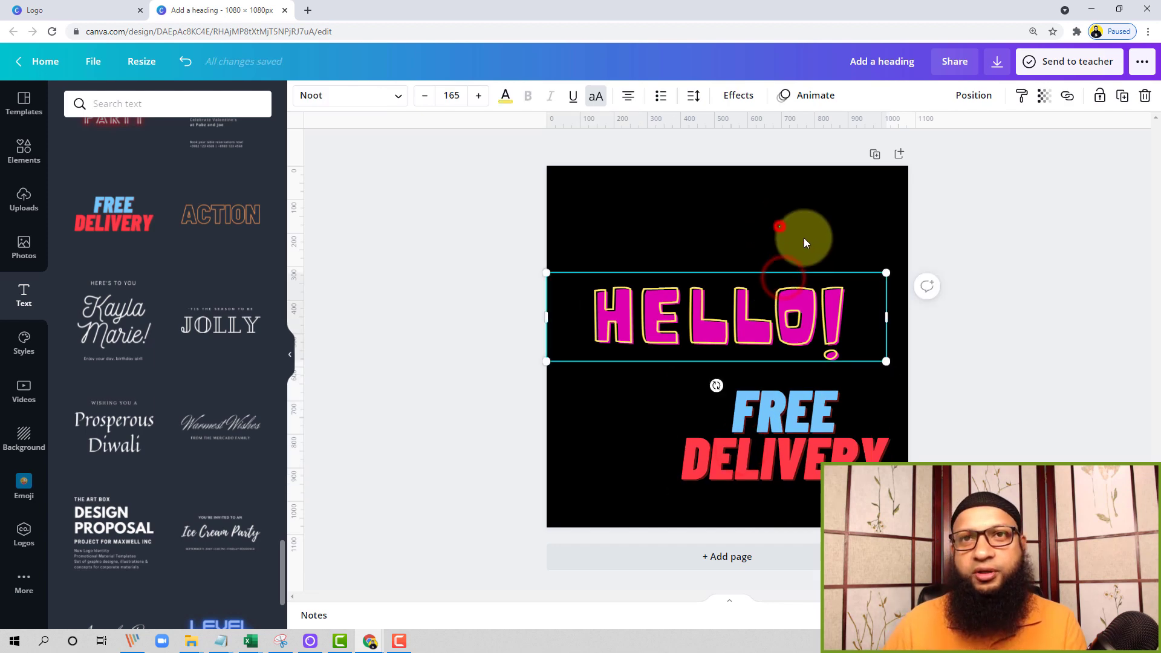
pyautogui.click(728, 300)
pyautogui.press('Delete')
pyautogui.click(802, 411)
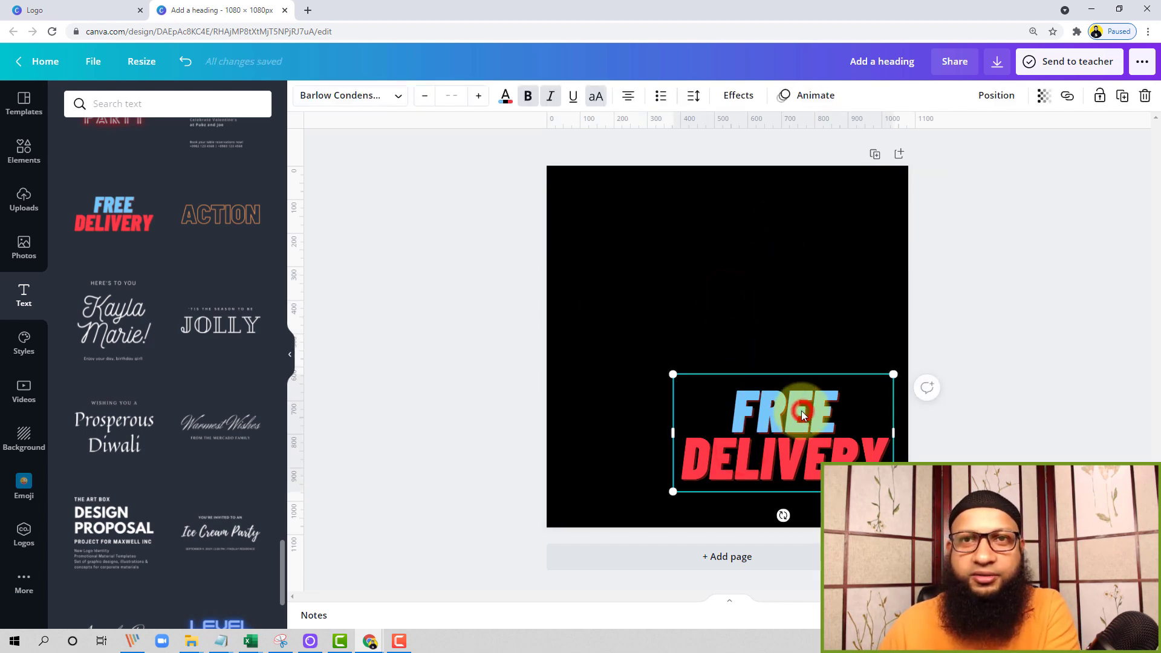
pyautogui.press('Delete')
# Try out the "TURNING 22" font combination on the page and delete it again
pyautogui.scroll(-5, 121, 445)
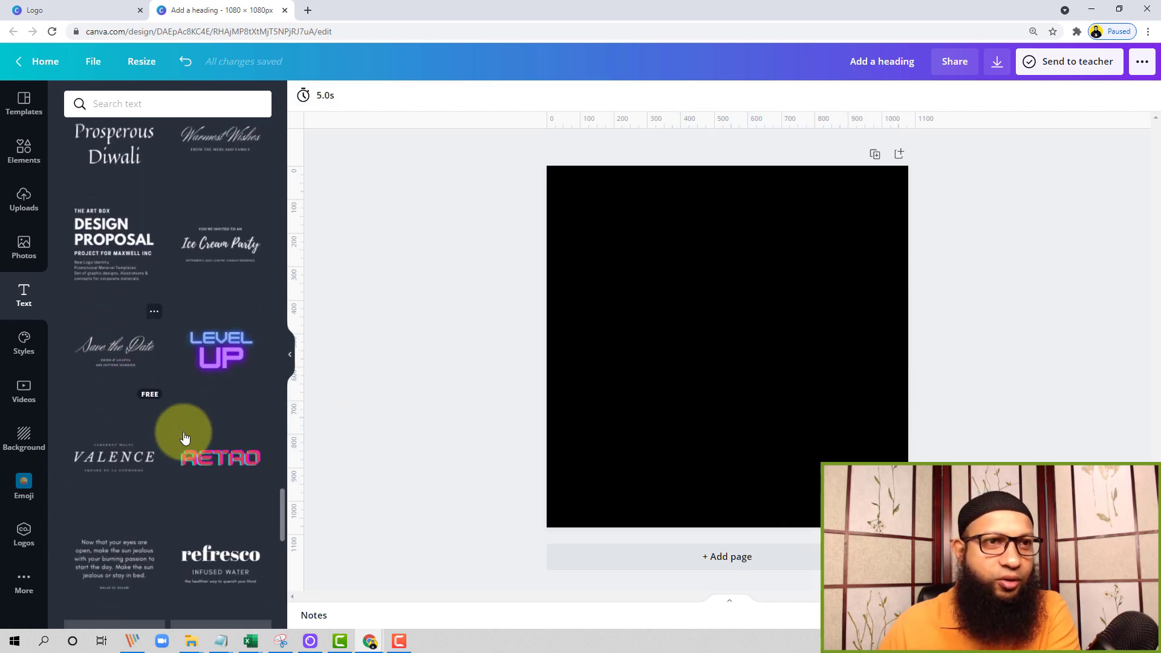
pyautogui.scroll(-7, 185, 437)
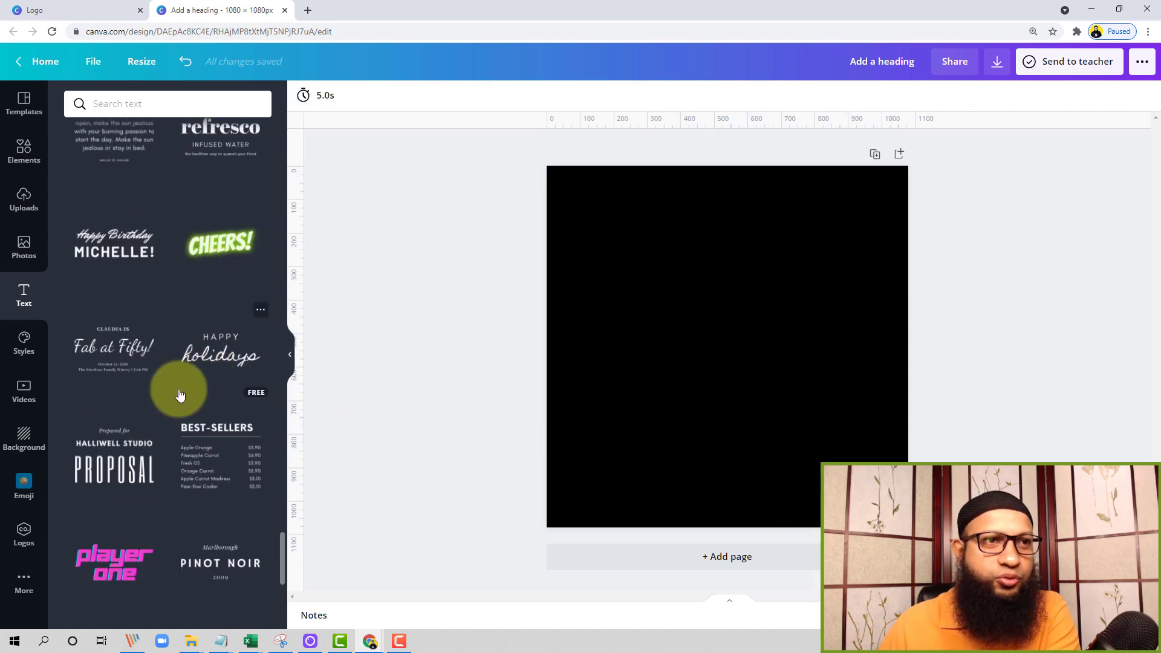
pyautogui.scroll(-8, 180, 394)
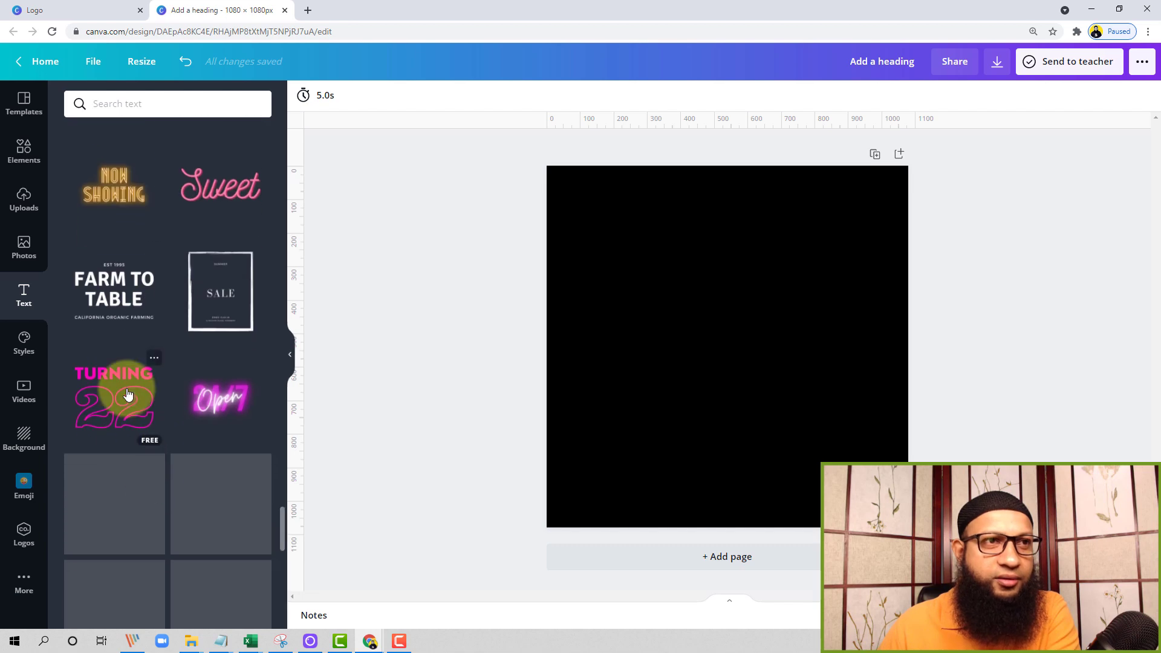
pyautogui.click(128, 393)
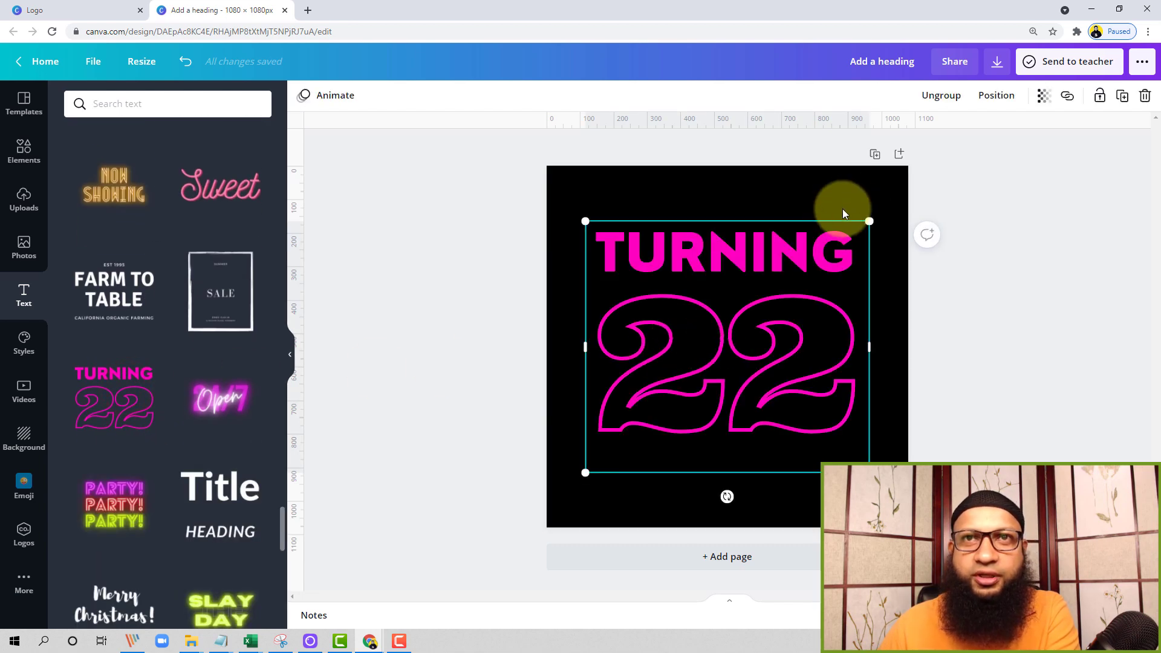
pyautogui.press('Delete')
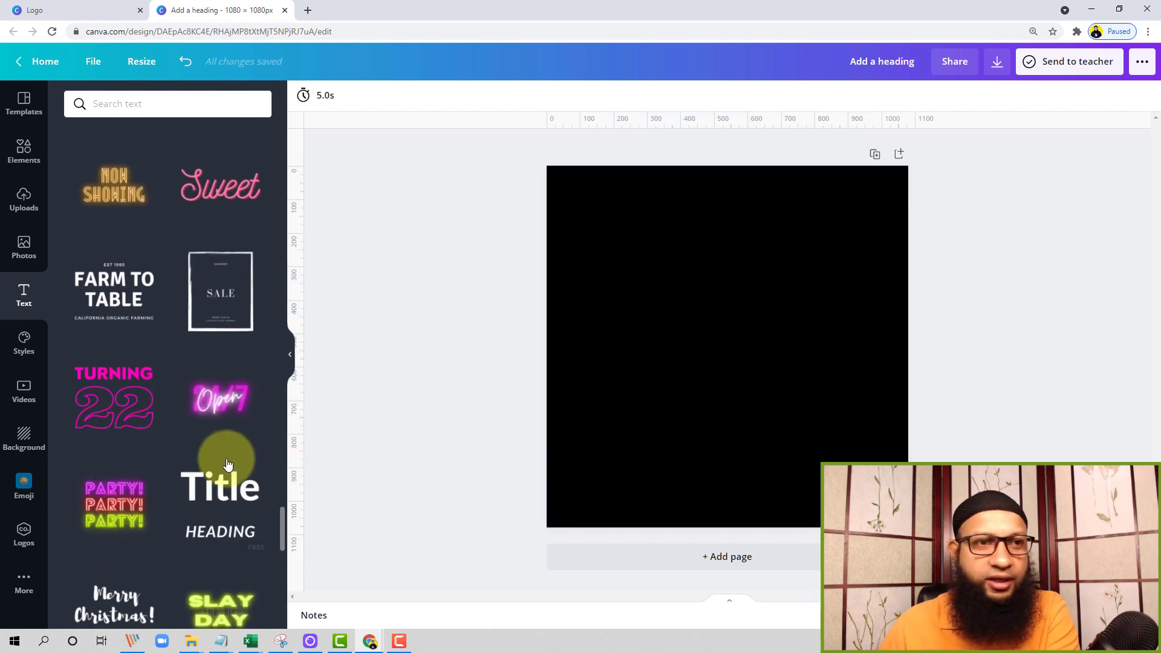
# Add a heading to the page and replace its text with "Free Delivery"
pyautogui.scroll(-5, 228, 463)
pyautogui.scroll(-5, 227, 463)
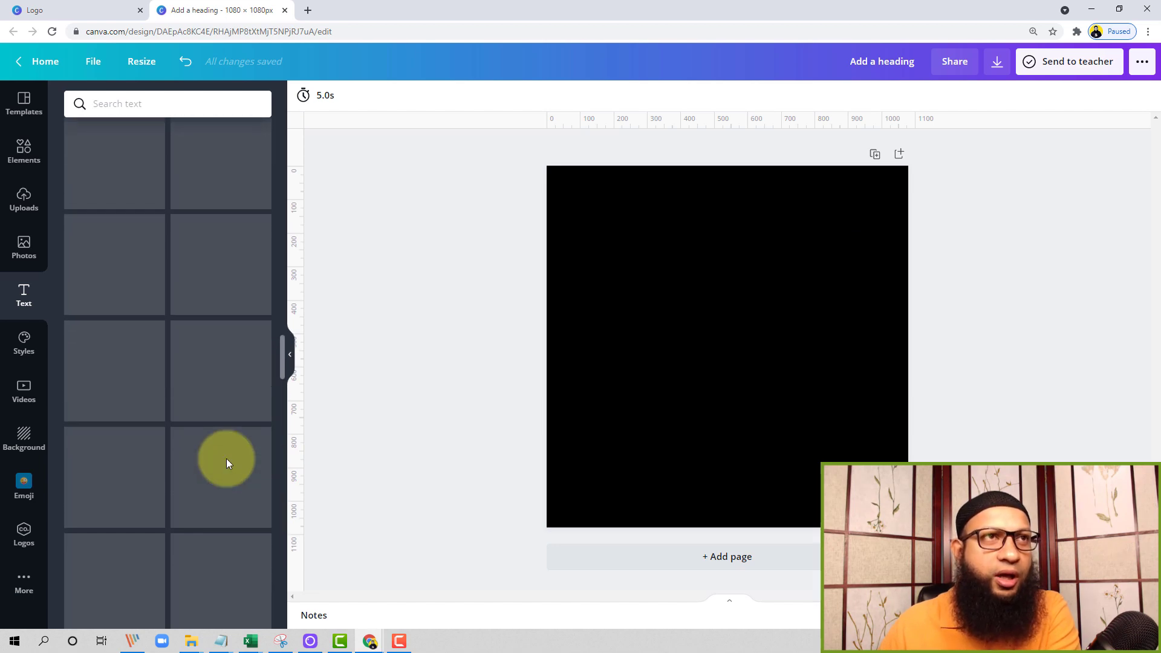
pyautogui.scroll(10, 226, 458)
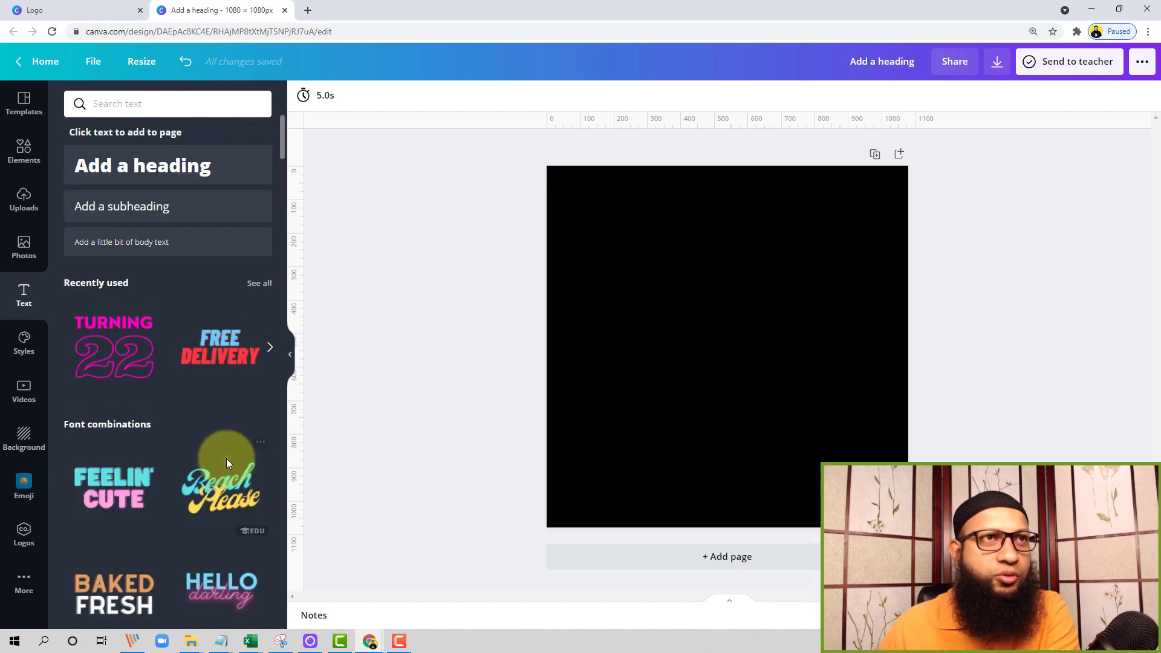
pyautogui.click(160, 171)
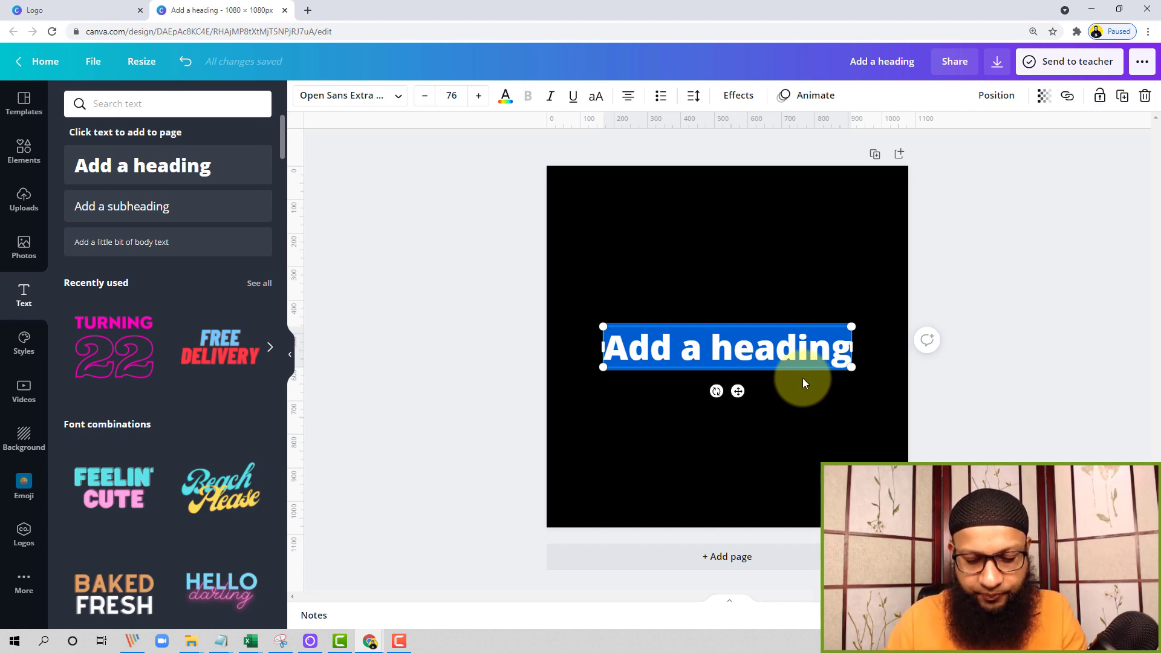
pyautogui.write('Free Delivery')
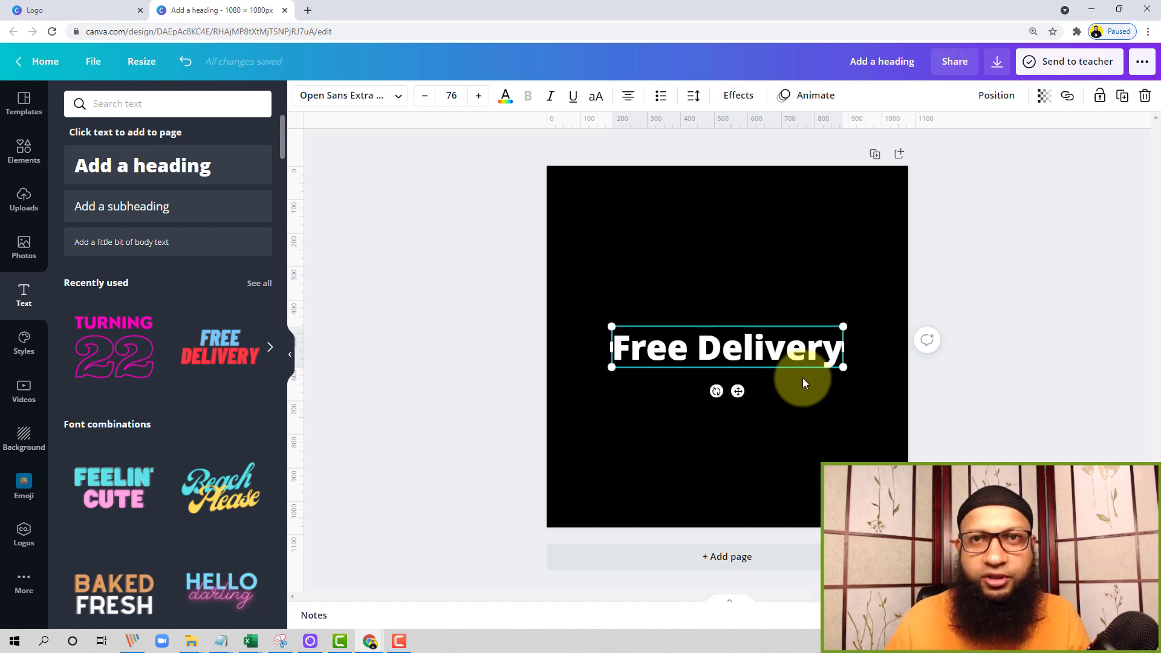
# Move the "Free Delivery" heading up above the middle of the page and slightly to the left
pyautogui.click(722, 248)
pyautogui.click(768, 354)
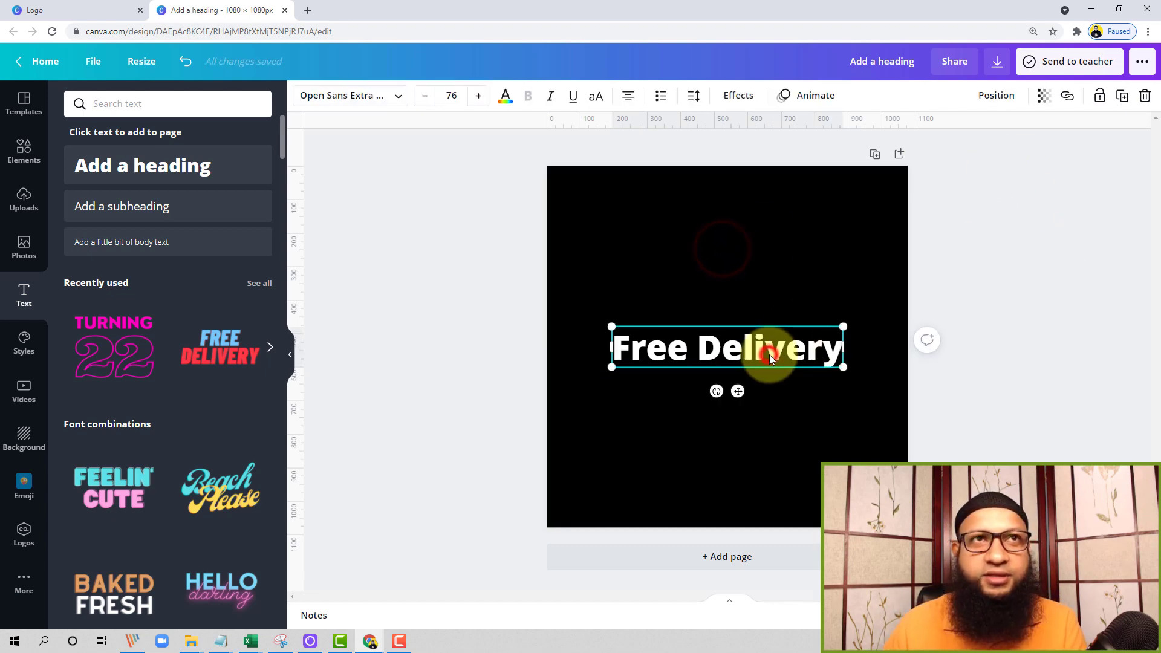
pyautogui.click(745, 325)
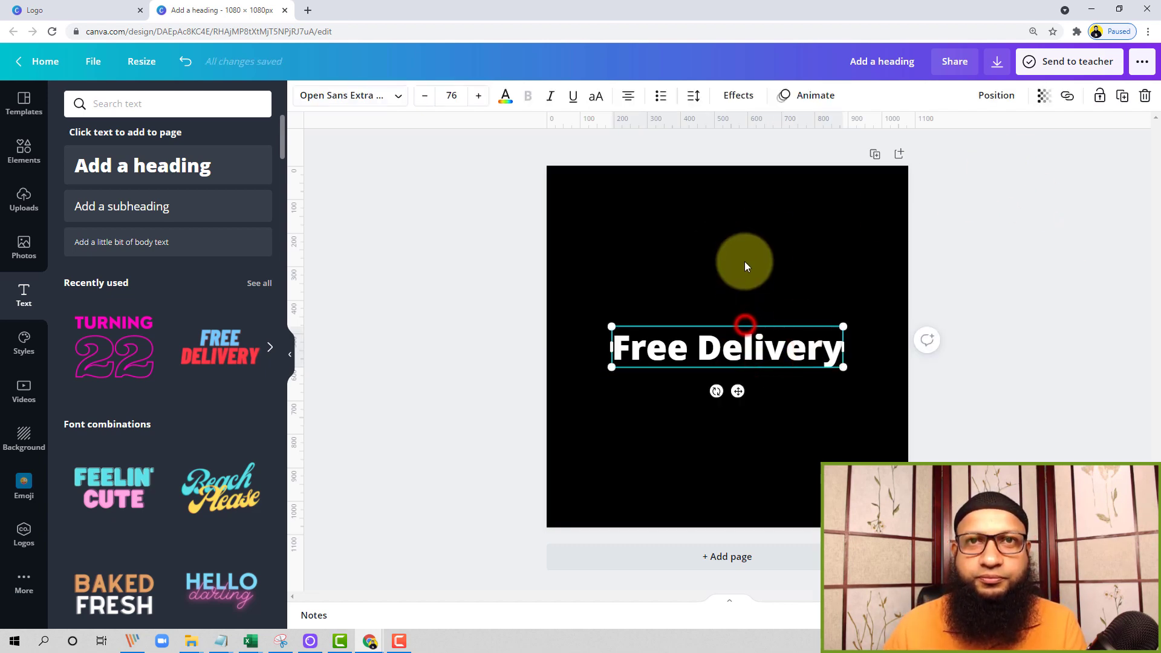
pyautogui.click(768, 349)
pyautogui.moveTo(759, 301); pyautogui.dragTo(760, 293)
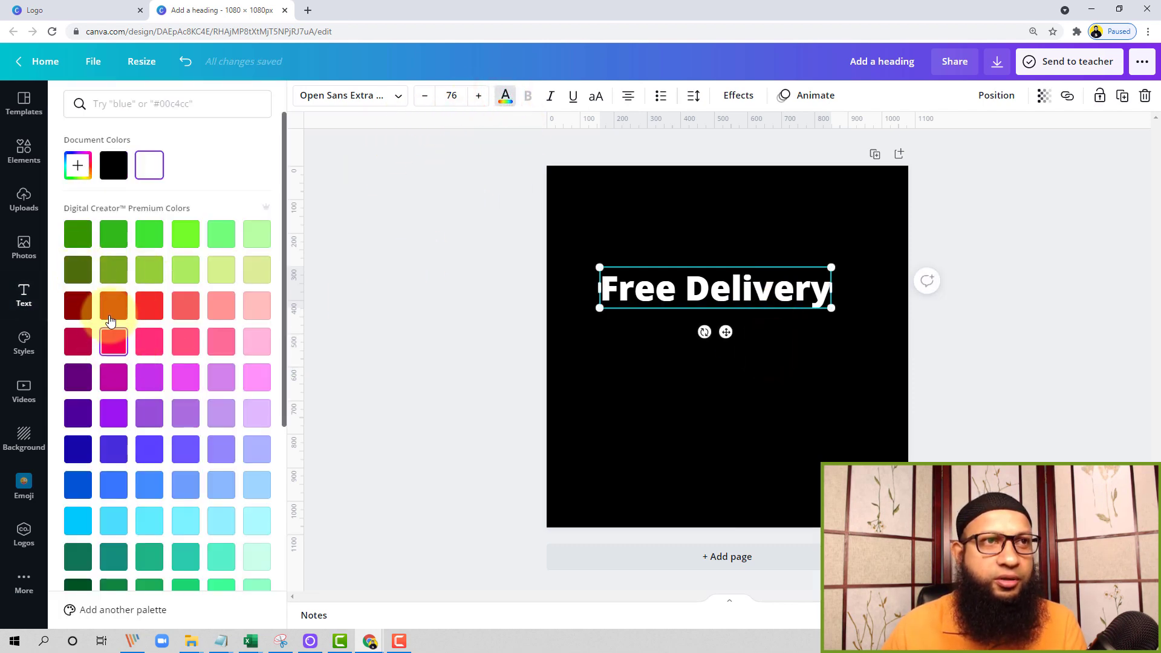
# Try dark red on the "Free Delivery" heading, settle on bright yellow, and shift the text slightly right
pyautogui.click(112, 307)
pyautogui.scroll(-4, 212, 454)
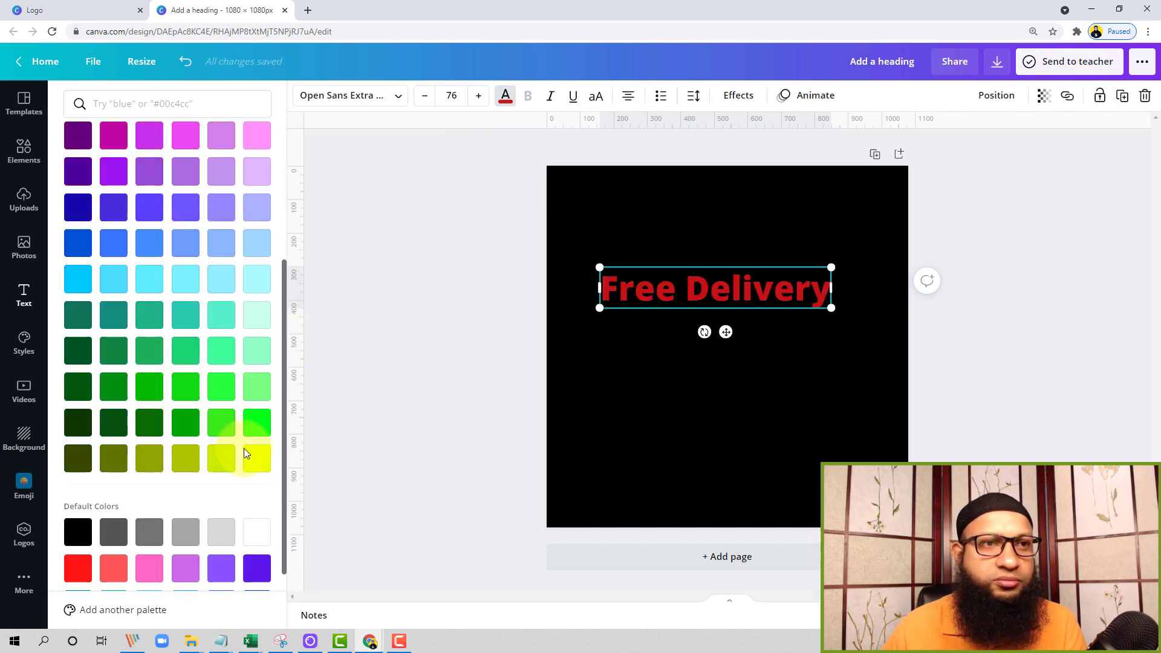
pyautogui.click(249, 459)
pyautogui.click(727, 208)
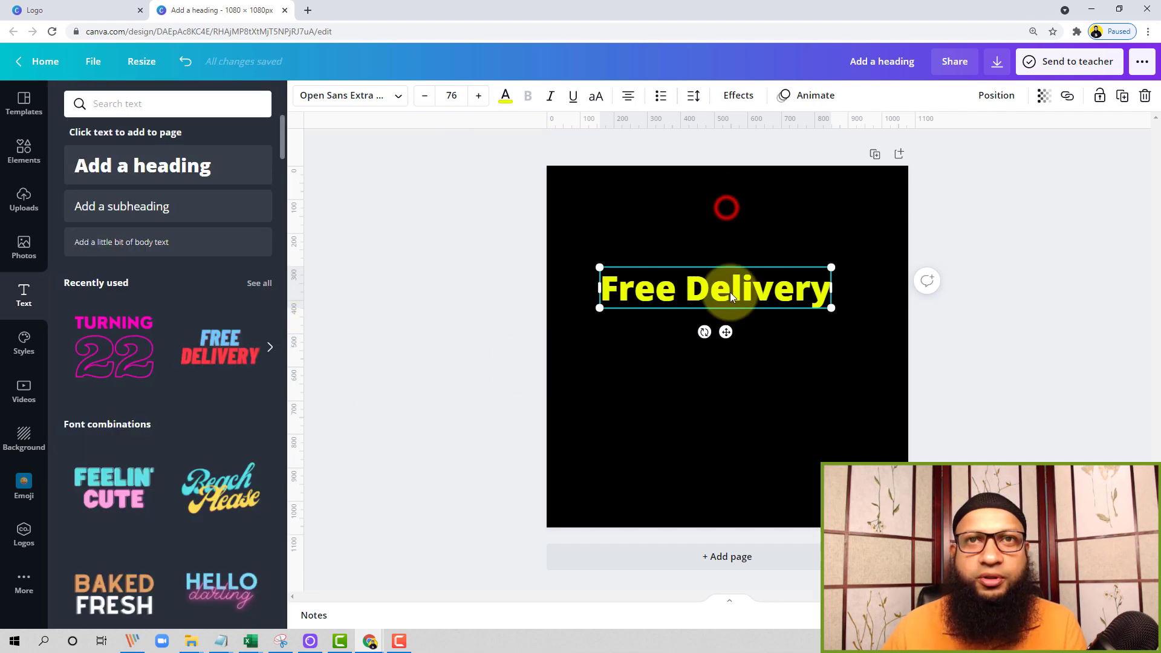
pyautogui.moveTo(730, 292)
pyautogui.mouseDown()
pyautogui.moveTo(756, 292)
pyautogui.moveTo(734, 290)
pyautogui.mouseUp()
pyautogui.click(824, 428)
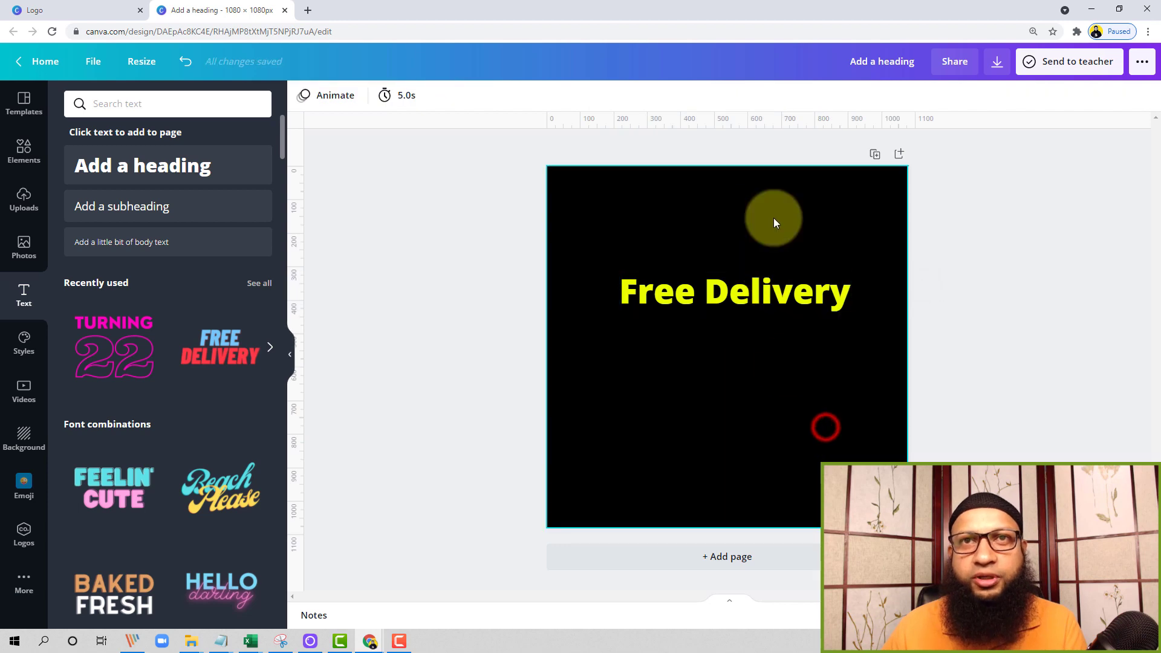
# Open the font choices for the "Free Delivery" heading and browse the uploaded and popular fonts
pyautogui.click(749, 281)
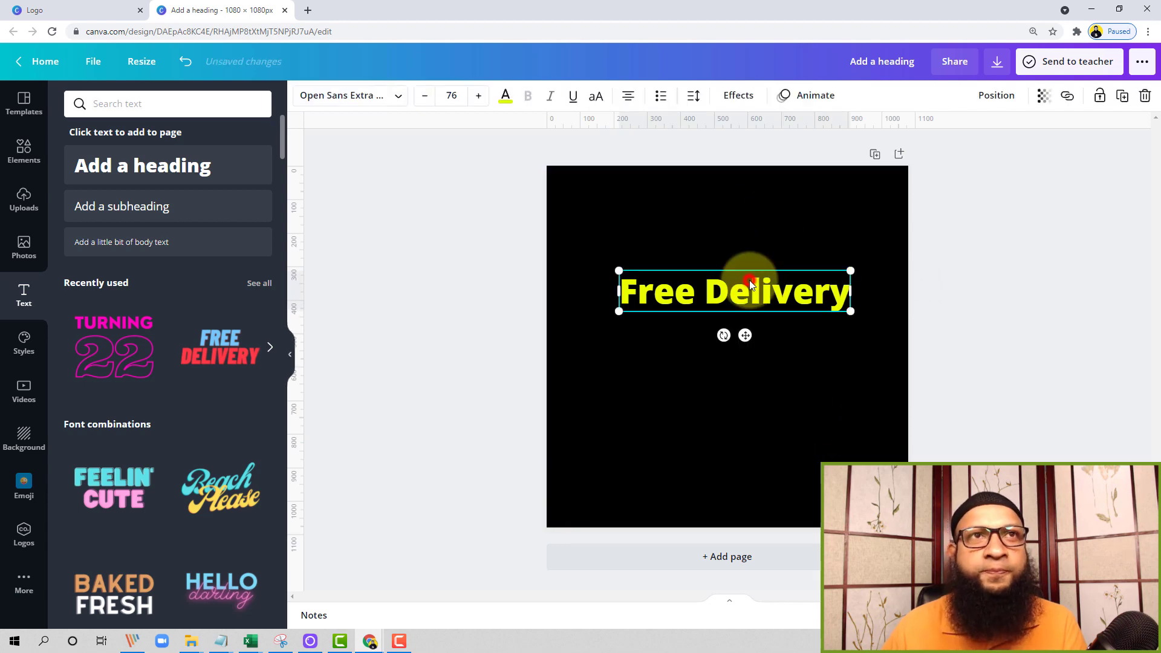
pyautogui.click(397, 97)
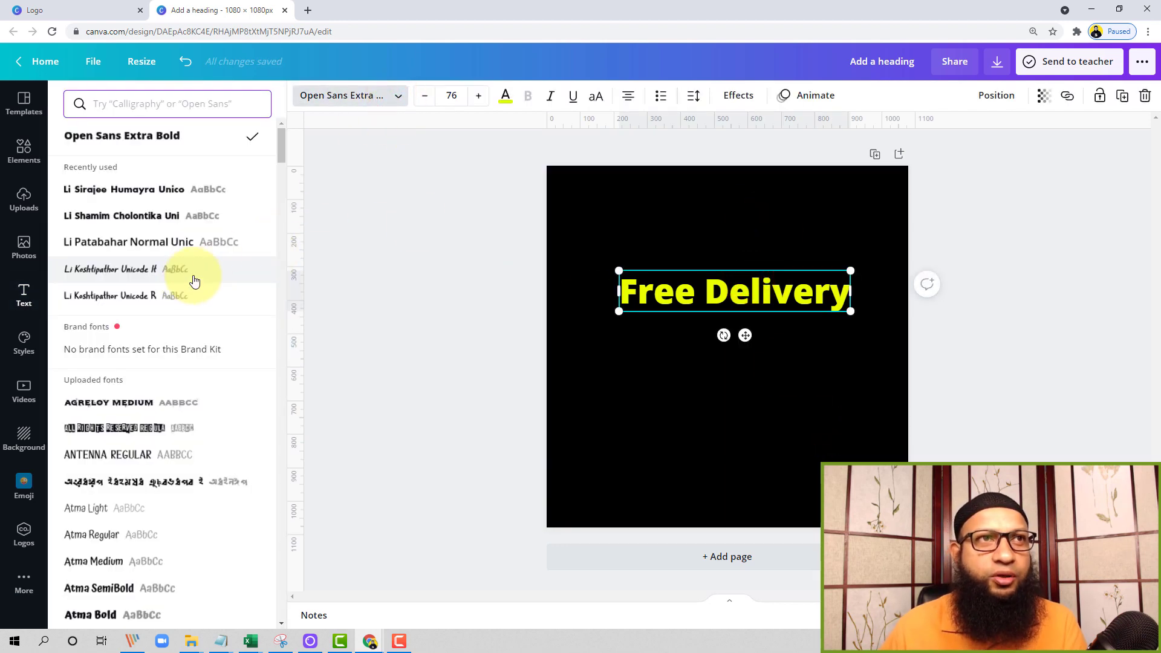
pyautogui.scroll(-5, 206, 254)
pyautogui.scroll(-3, 213, 258)
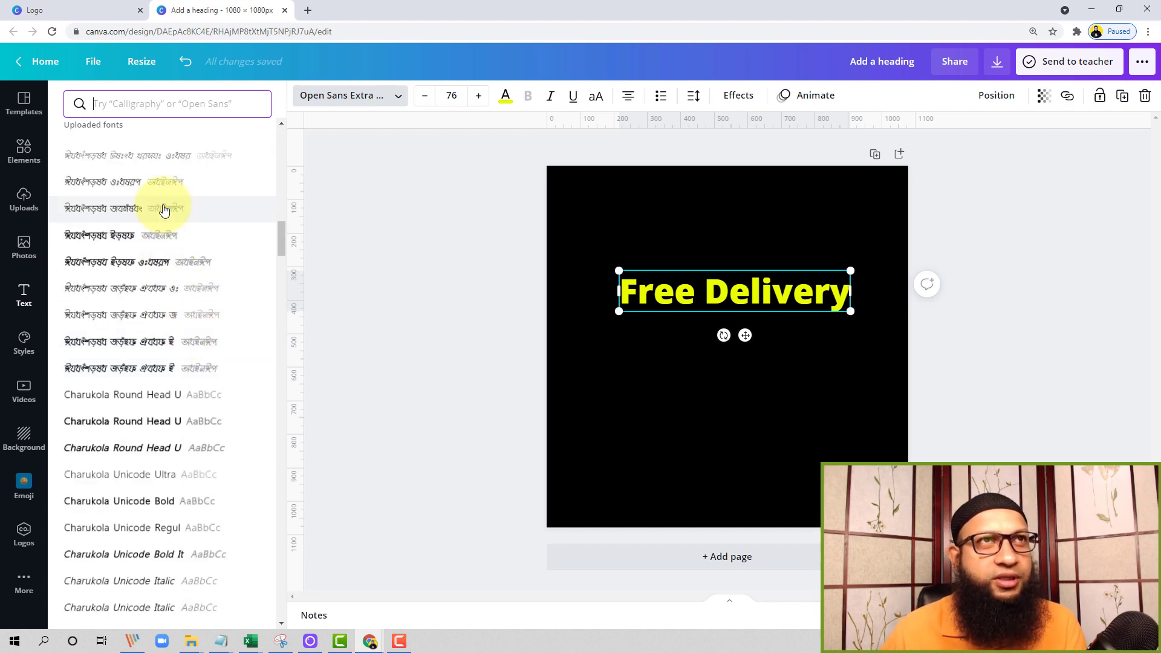
pyautogui.scroll(-10, 170, 291)
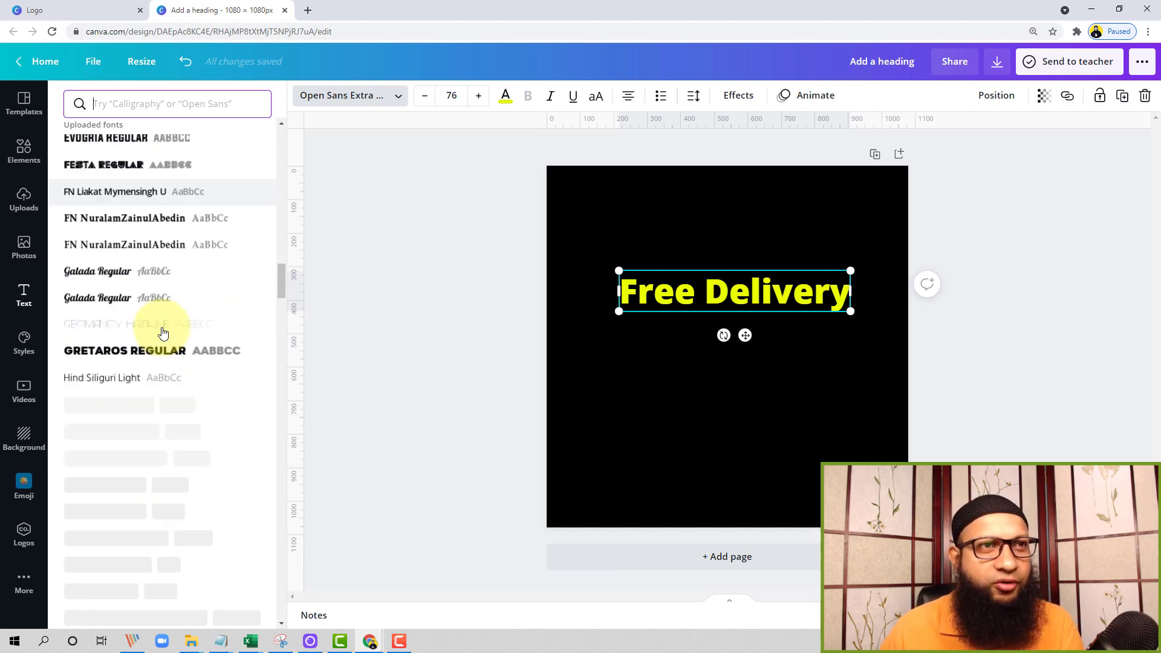
pyautogui.scroll(-10, 162, 333)
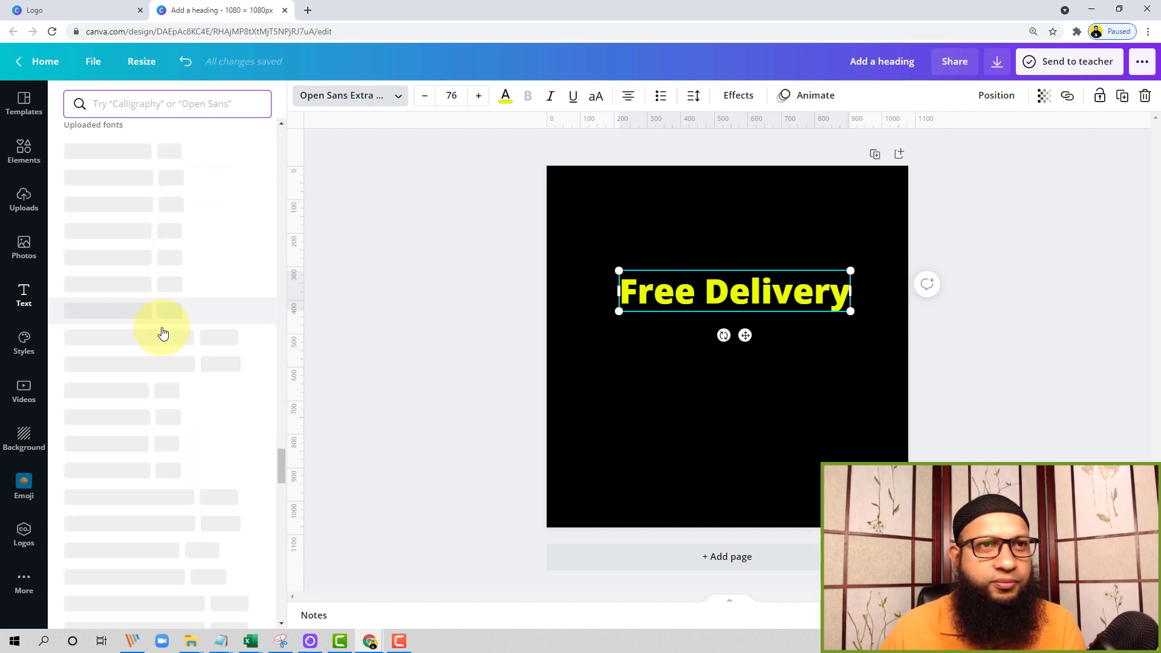
pyautogui.scroll(-5, 162, 333)
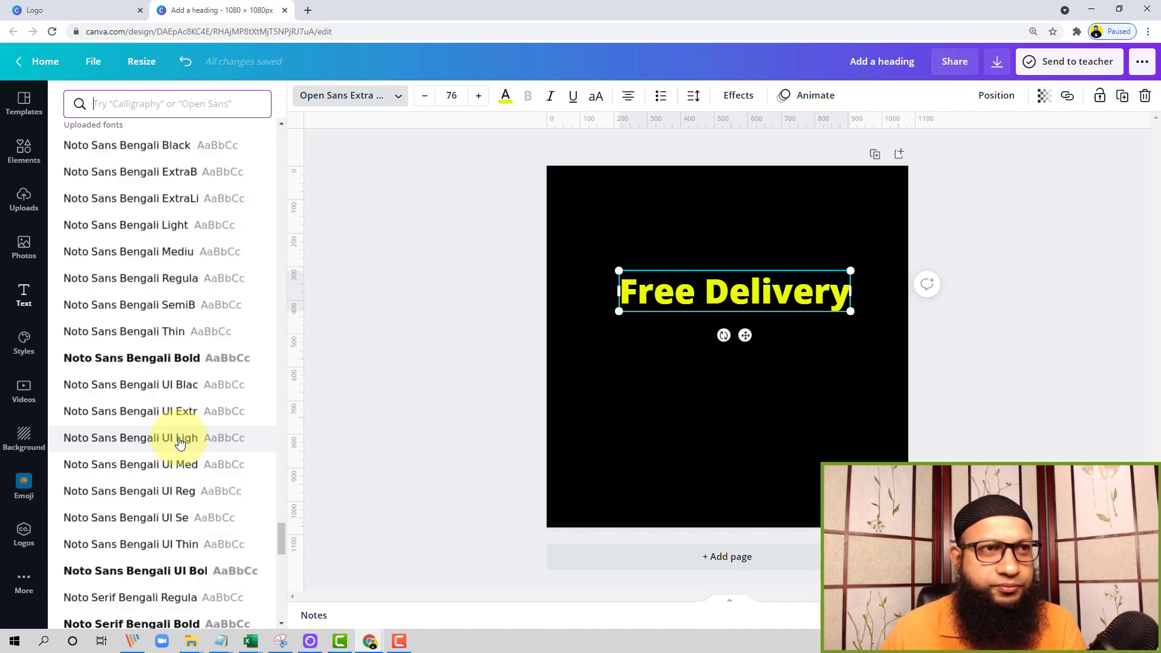
pyautogui.scroll(-5, 150, 381)
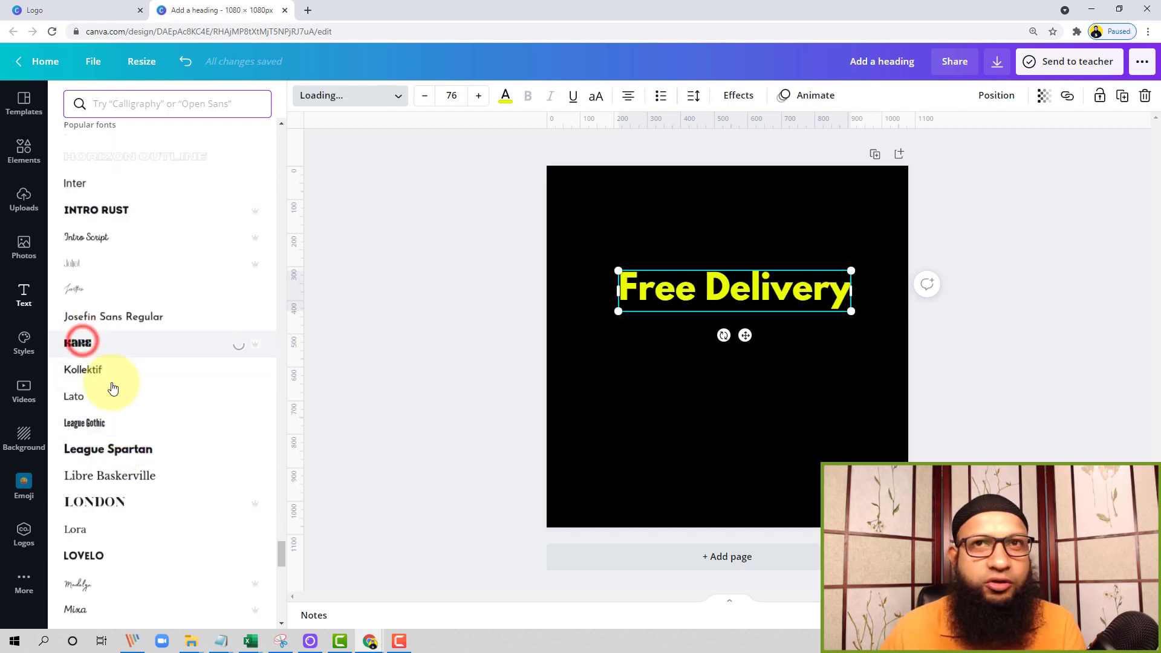
# Try League Gothic, Kollektif, Monument, Oilvare Base, Old Standard and Oswald as the heading's font
pyautogui.click(91, 417)
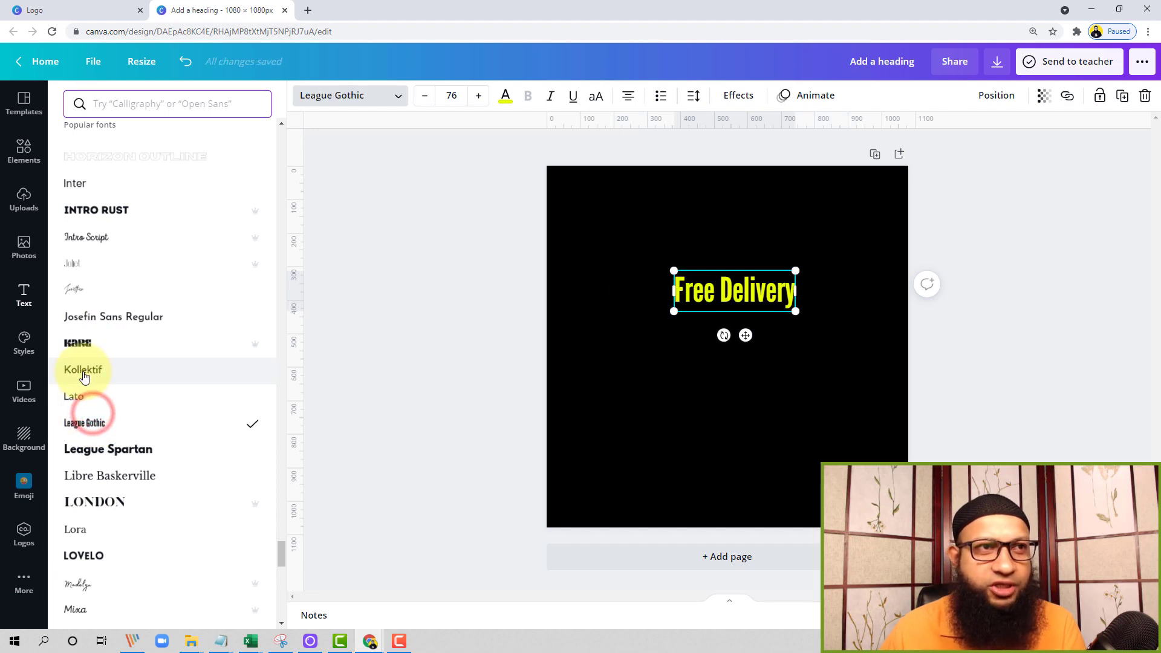
pyautogui.click(83, 376)
pyautogui.scroll(-4, 90, 484)
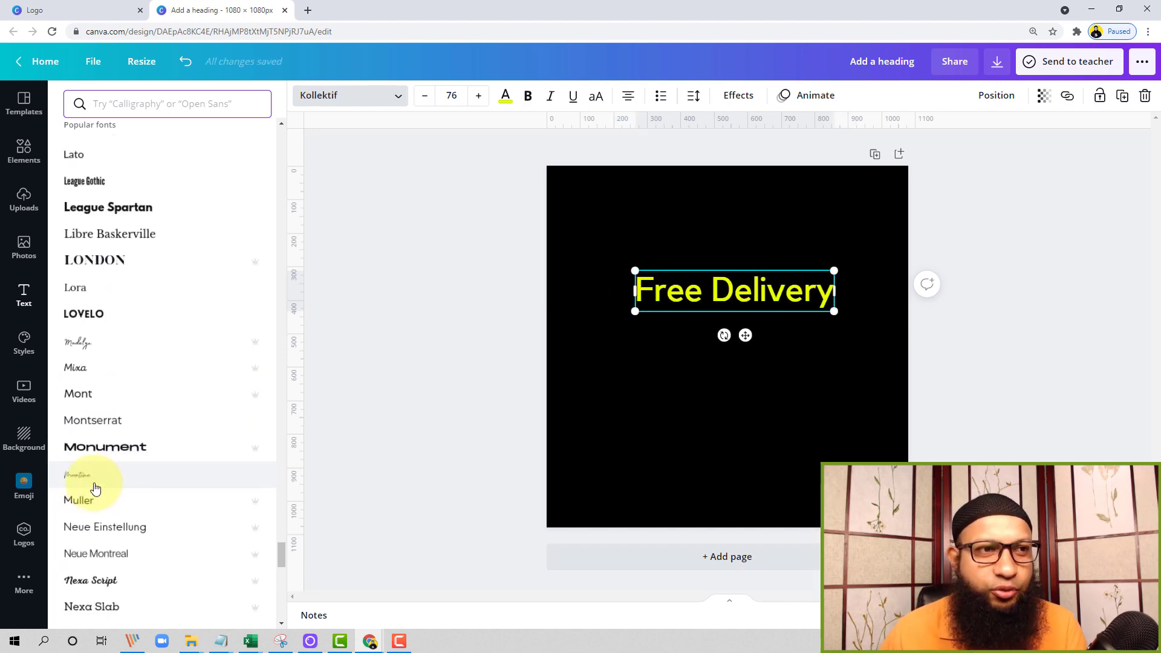
pyautogui.click(104, 458)
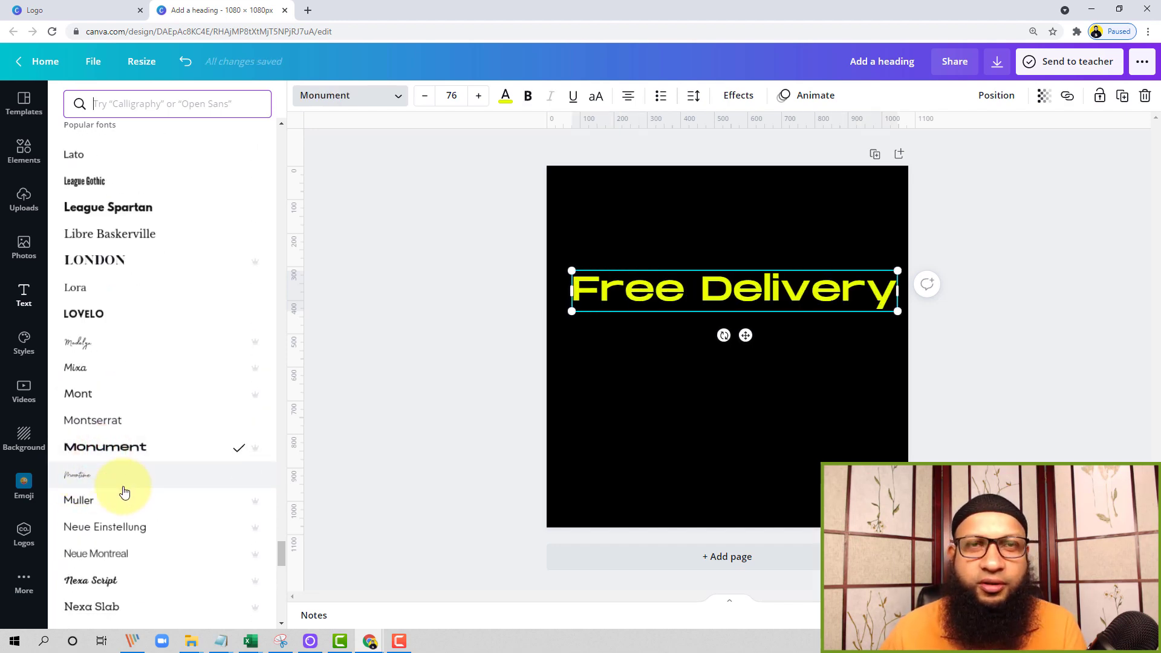
pyautogui.scroll(-8, 124, 493)
pyautogui.click(127, 253)
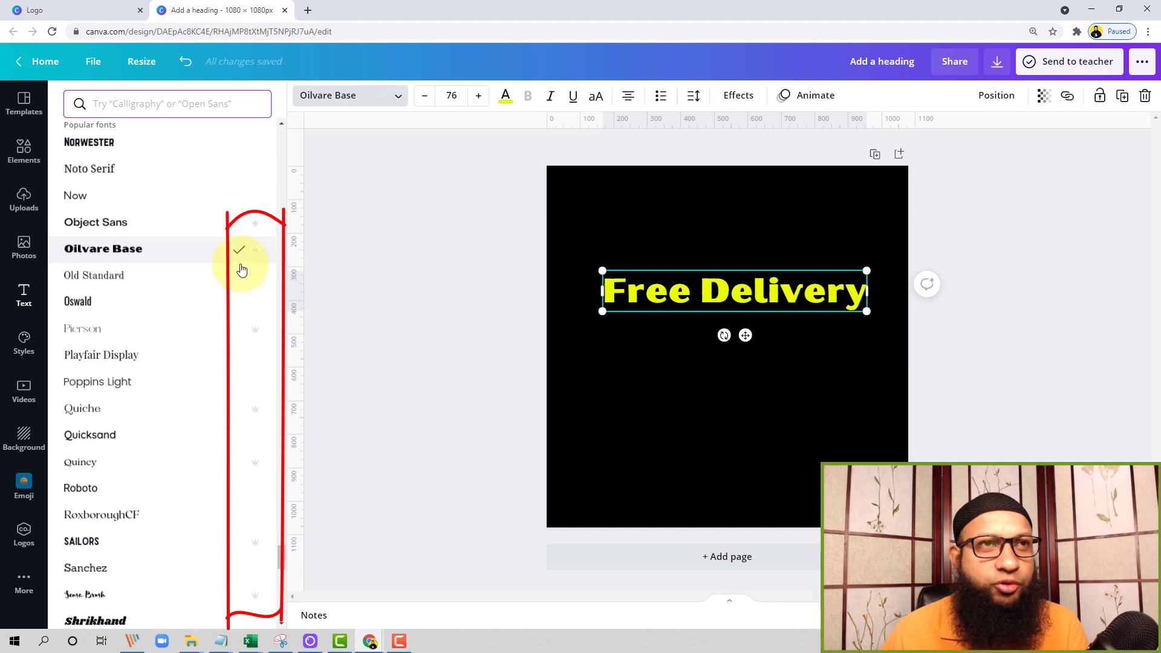
pyautogui.click(133, 283)
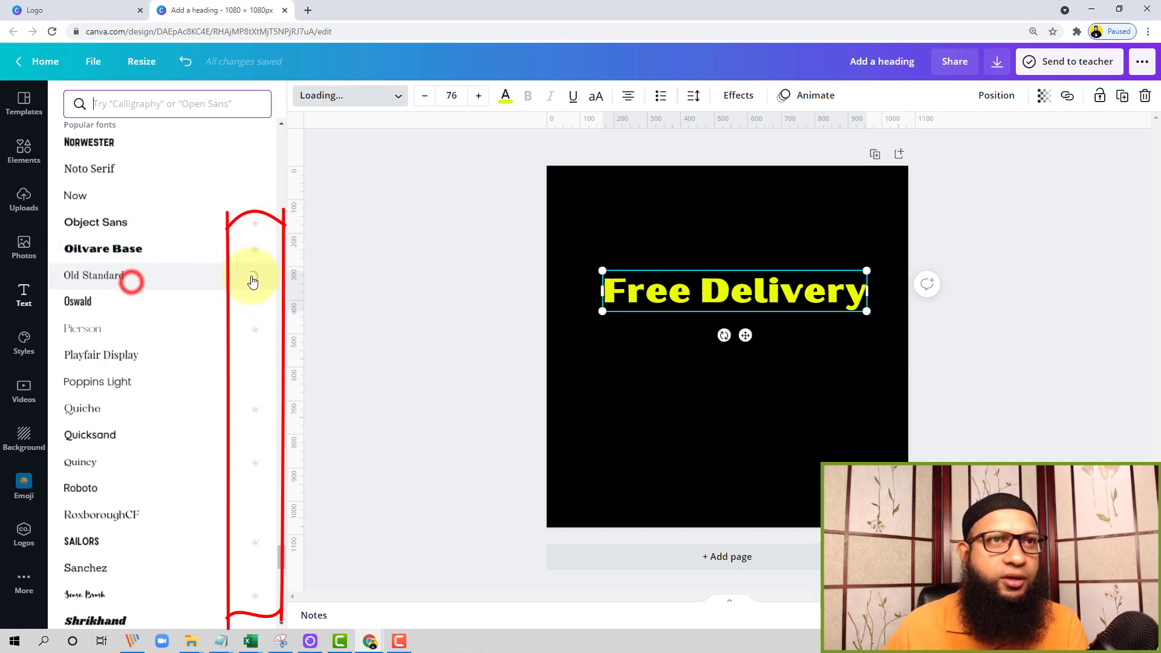
pyautogui.click(102, 306)
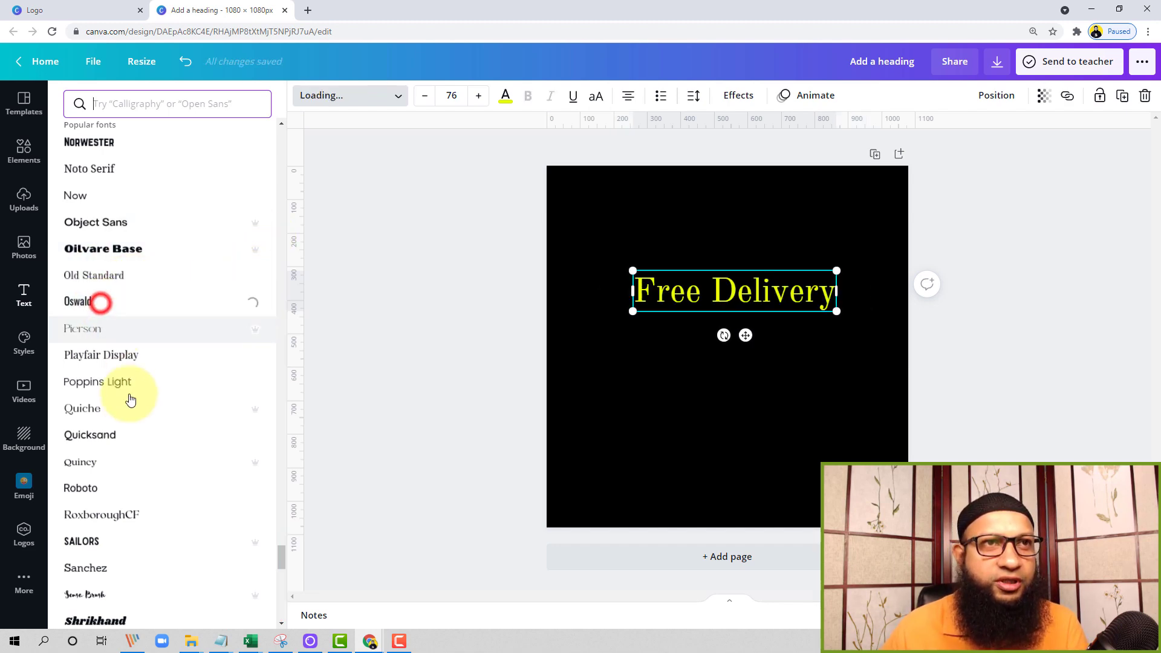
# Set the heading's font to Shrikhand and browse the English and uploaded fonts
pyautogui.scroll(-3, 128, 401)
pyautogui.click(125, 430)
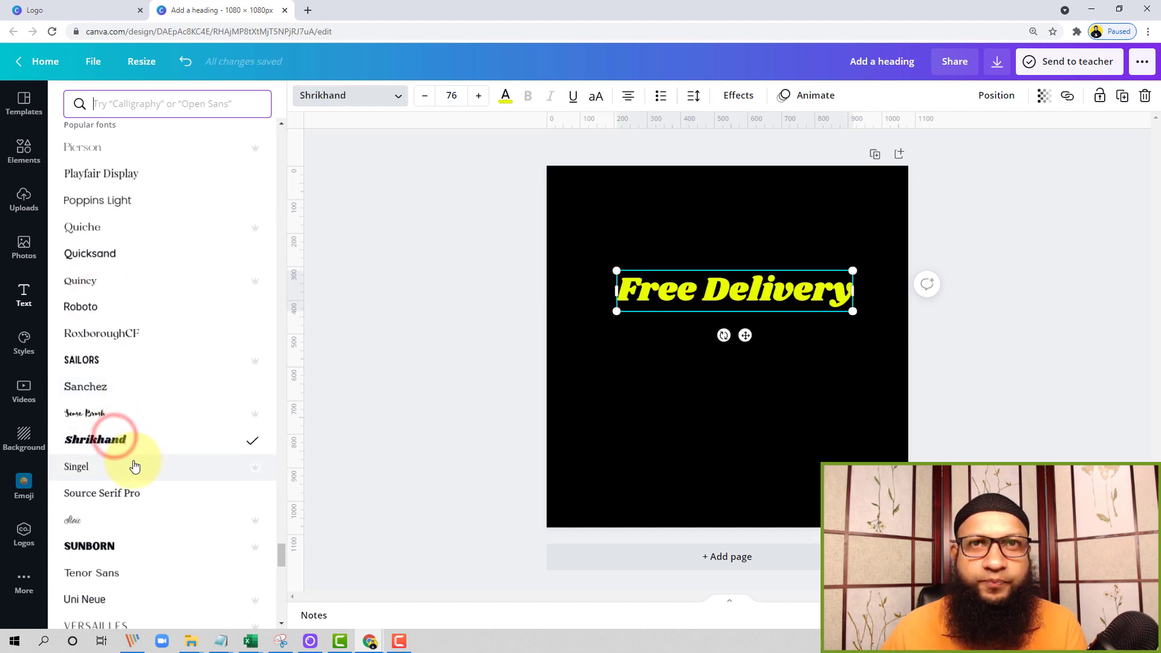
pyautogui.scroll(-10, 137, 465)
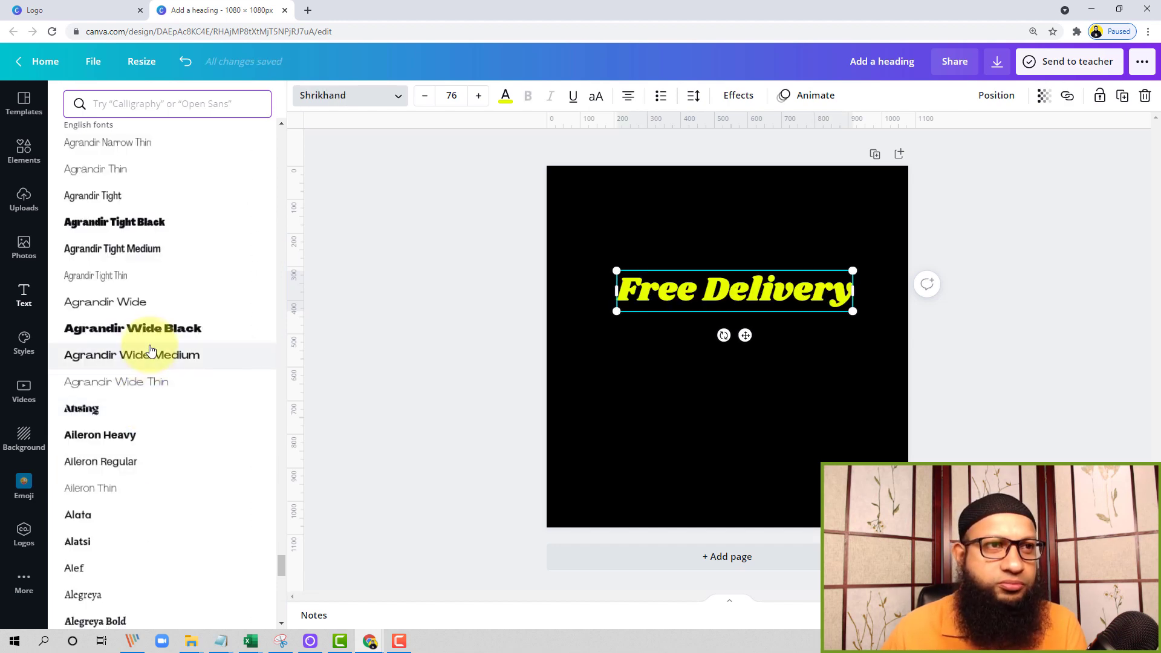
pyautogui.scroll(-15, 150, 350)
pyautogui.scroll(10, 183, 426)
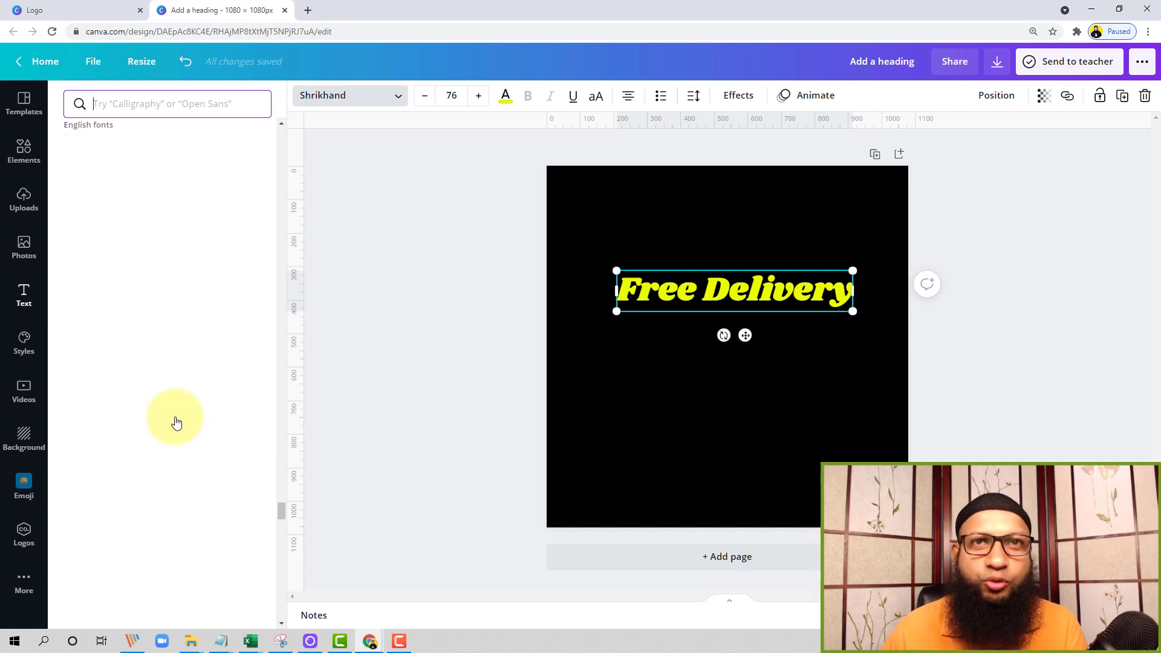
pyautogui.scroll(5, 189, 416)
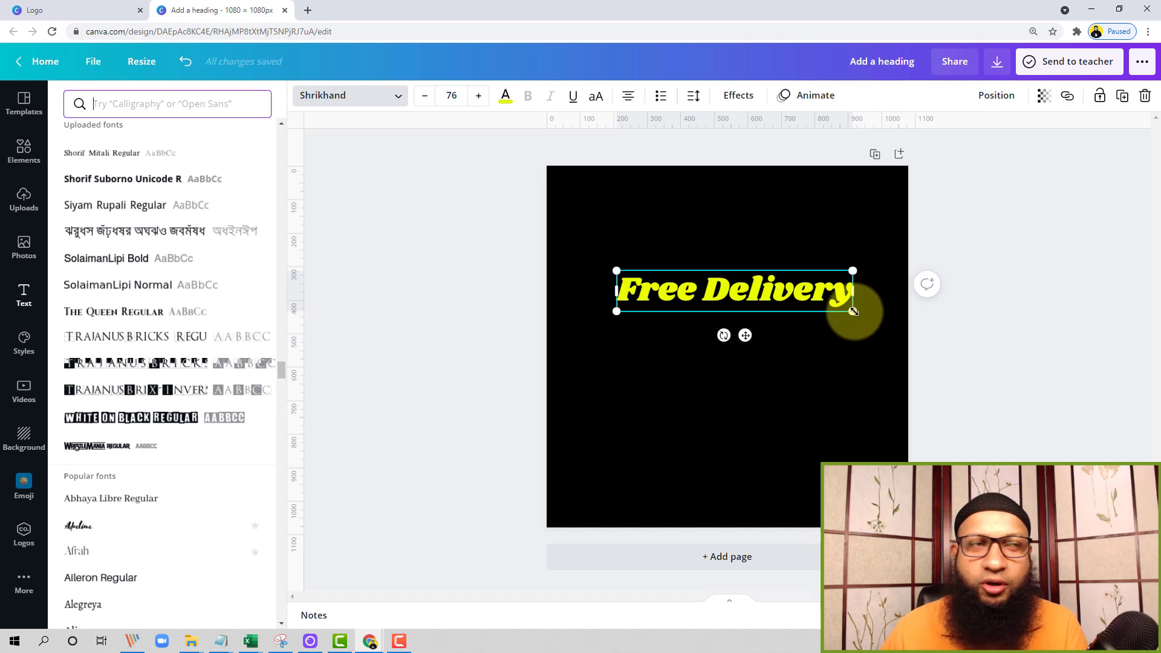
# Scale the "Free Delivery" heading up slightly to size 77 and move it a little up and left
pyautogui.moveTo(854, 312); pyautogui.dragTo(856, 312)
pyautogui.scroll(-15, 207, 389)
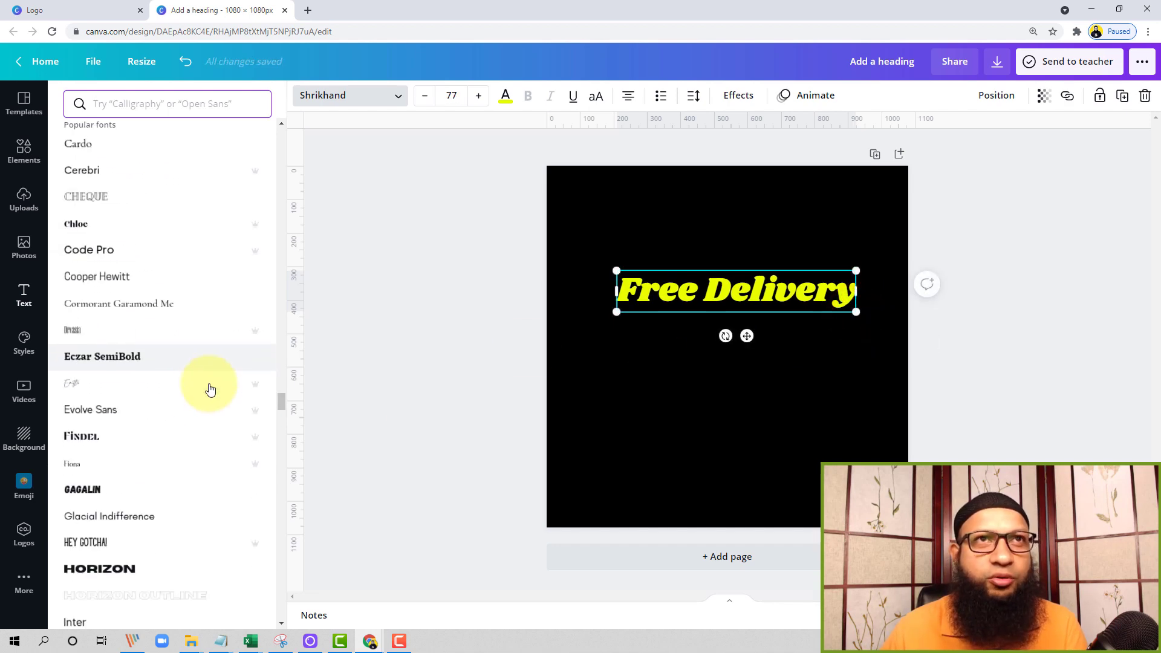
pyautogui.moveTo(704, 291); pyautogui.dragTo(686, 283)
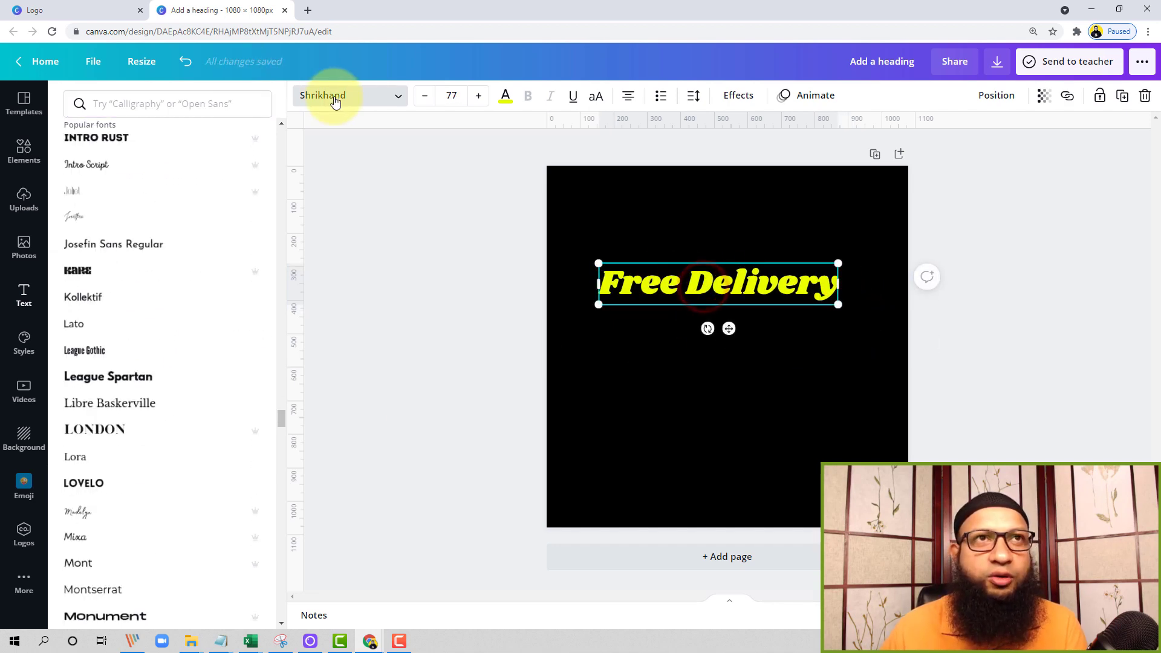
# Step the heading's font size down to about 71 and back up to 76
pyautogui.click(424, 96)
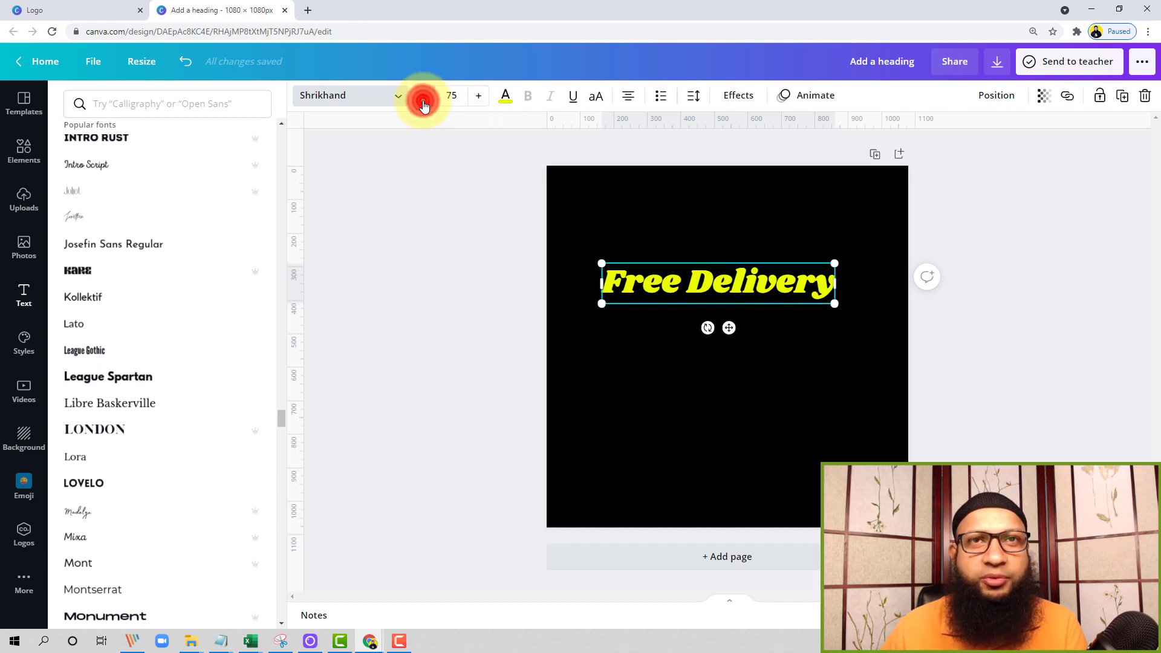
pyautogui.click(478, 95)
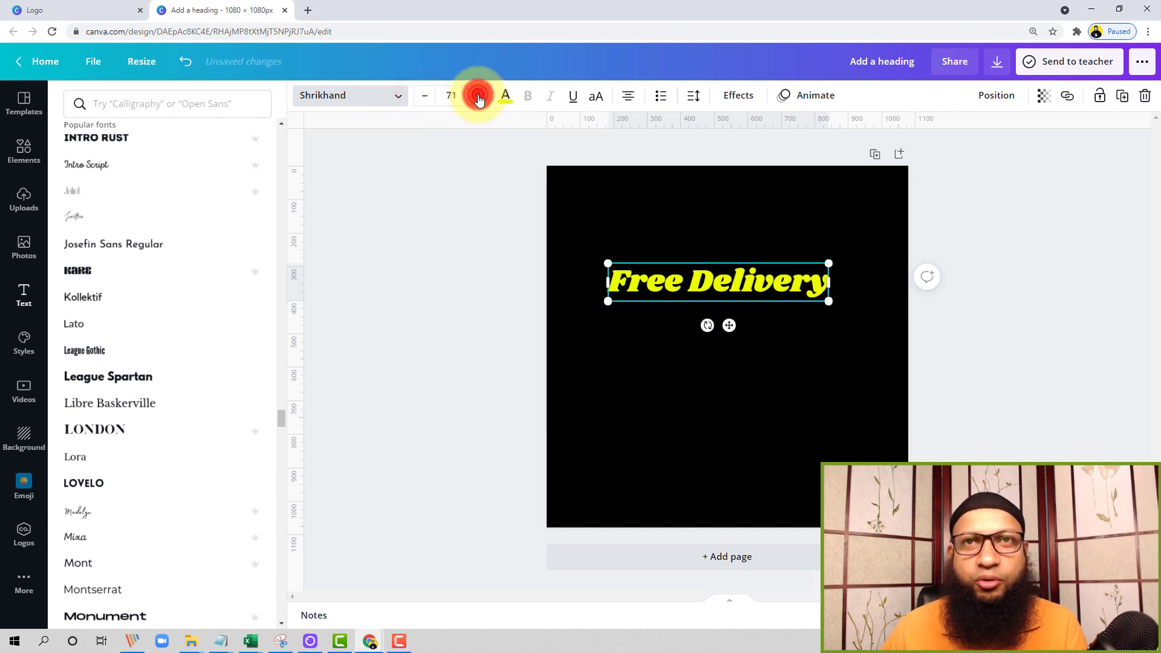
pyautogui.click(426, 96)
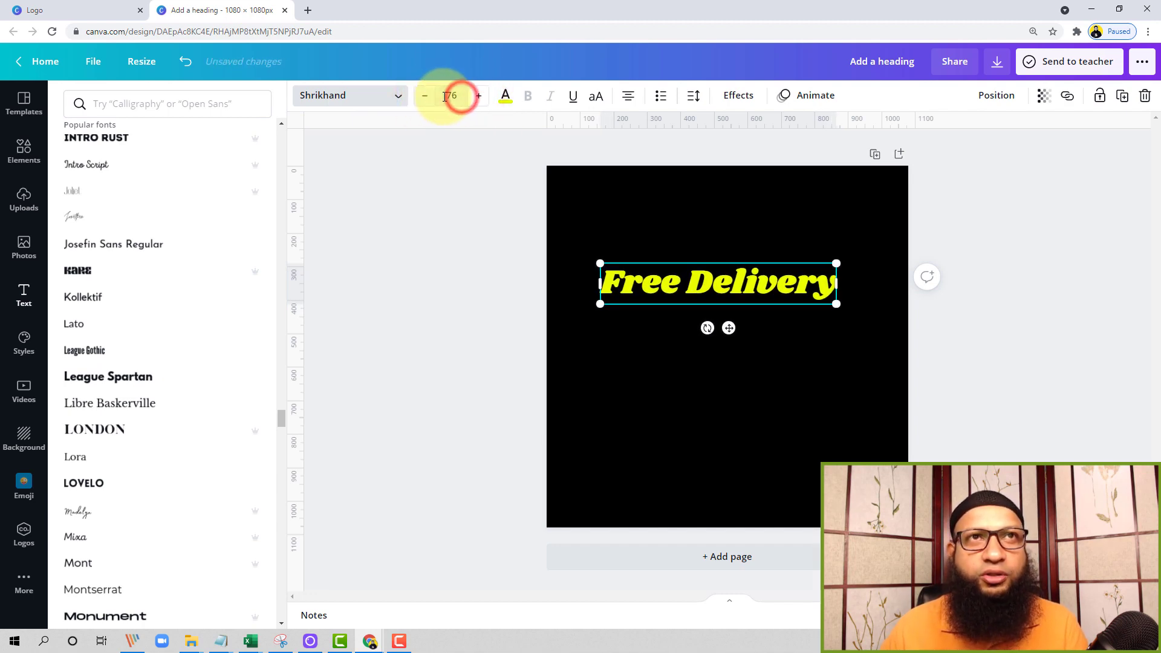
# Try font size 100 on the "Free Delivery" heading and set it to 50 instead
pyautogui.click(456, 95)
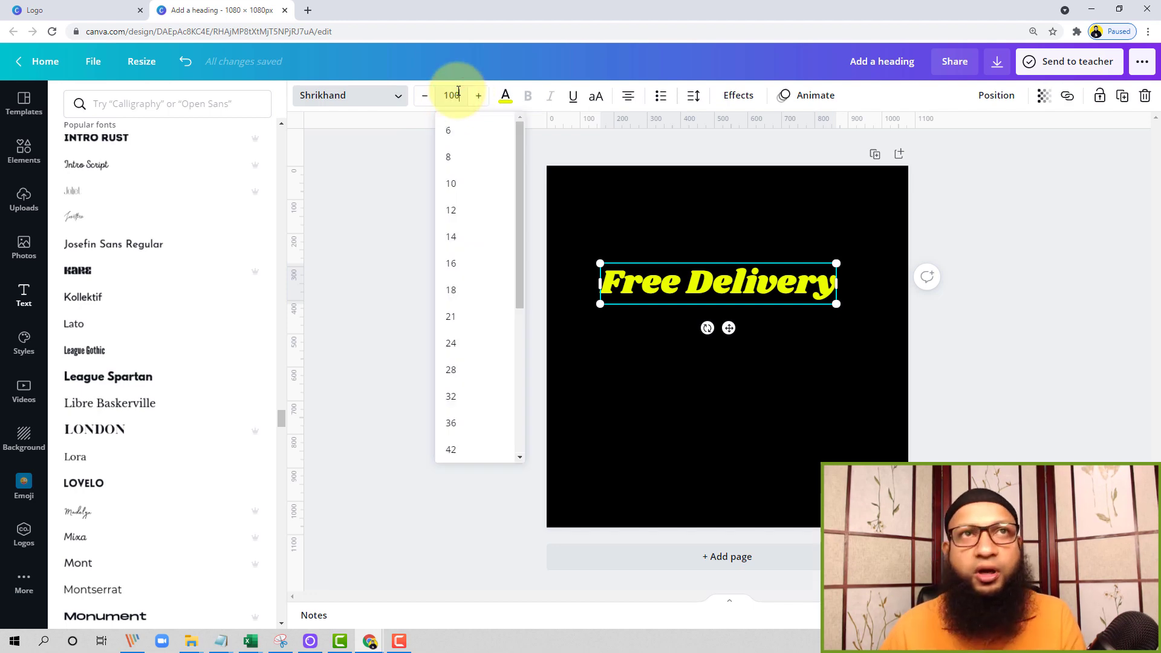
pyautogui.press('Return')
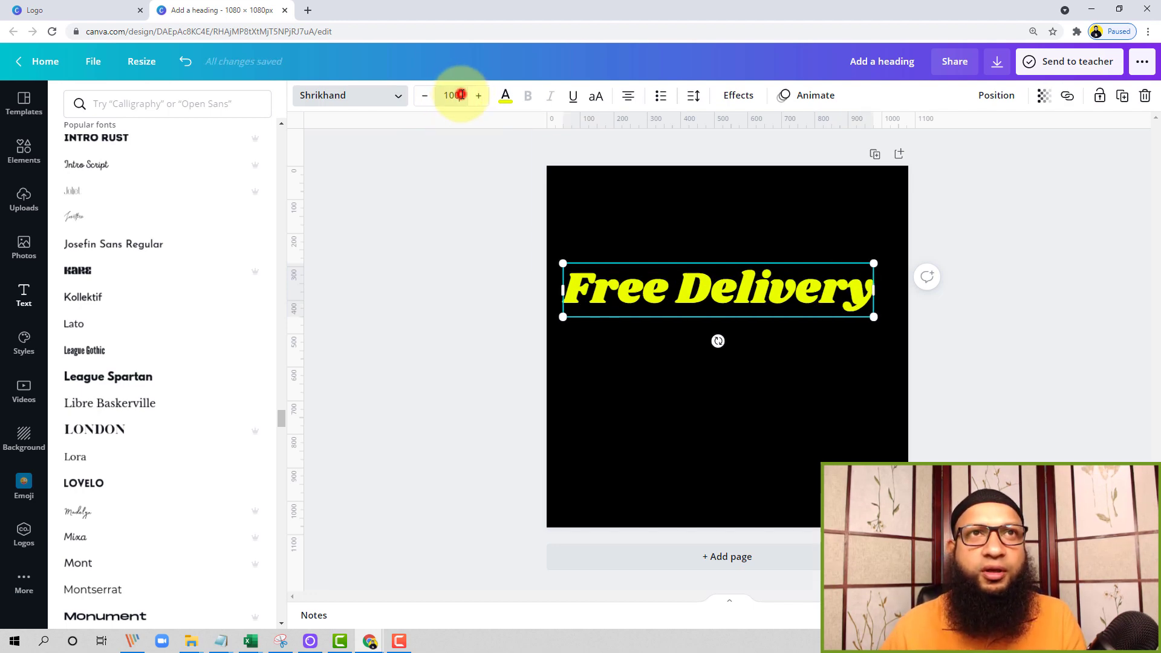
pyautogui.click(459, 95)
pyautogui.press('Return')
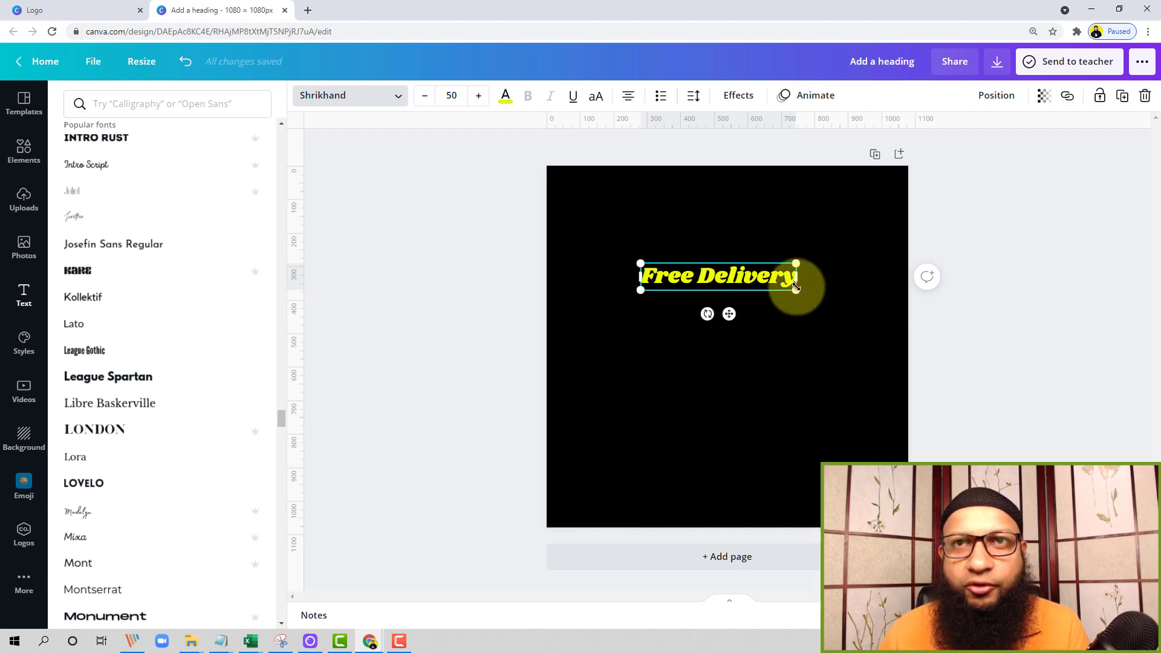
# Enlarge the "Free Delivery" heading to size 70.7 in the Lato font and centre it horizontally on the page
pyautogui.moveTo(796, 289); pyautogui.dragTo(860, 300)
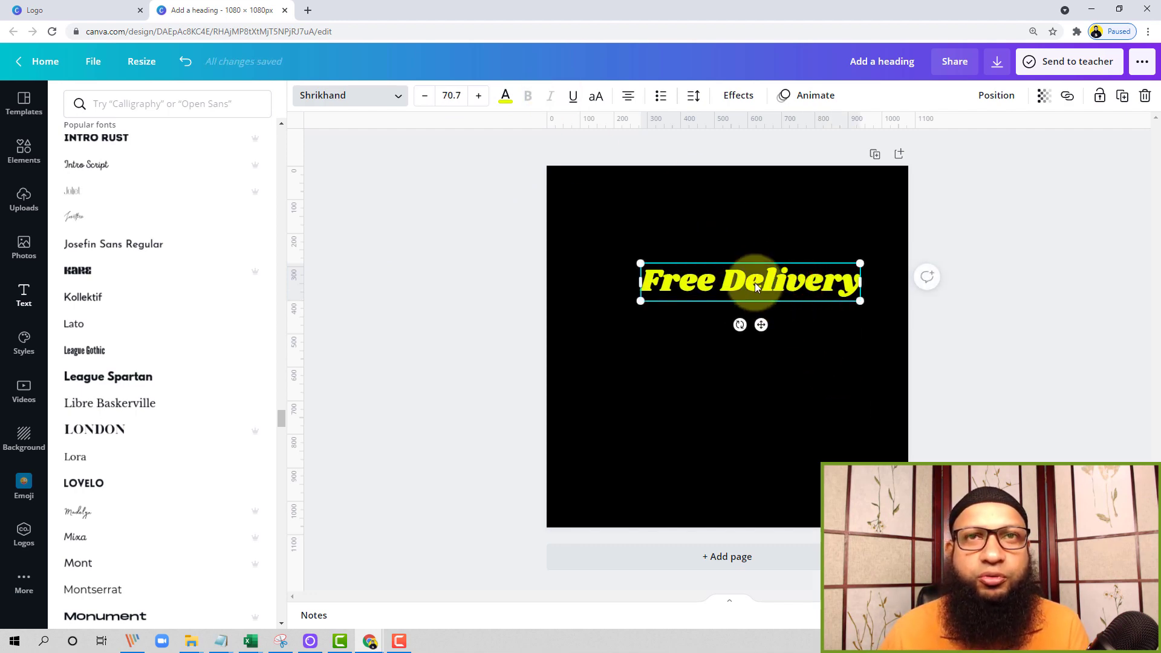
pyautogui.click(132, 320)
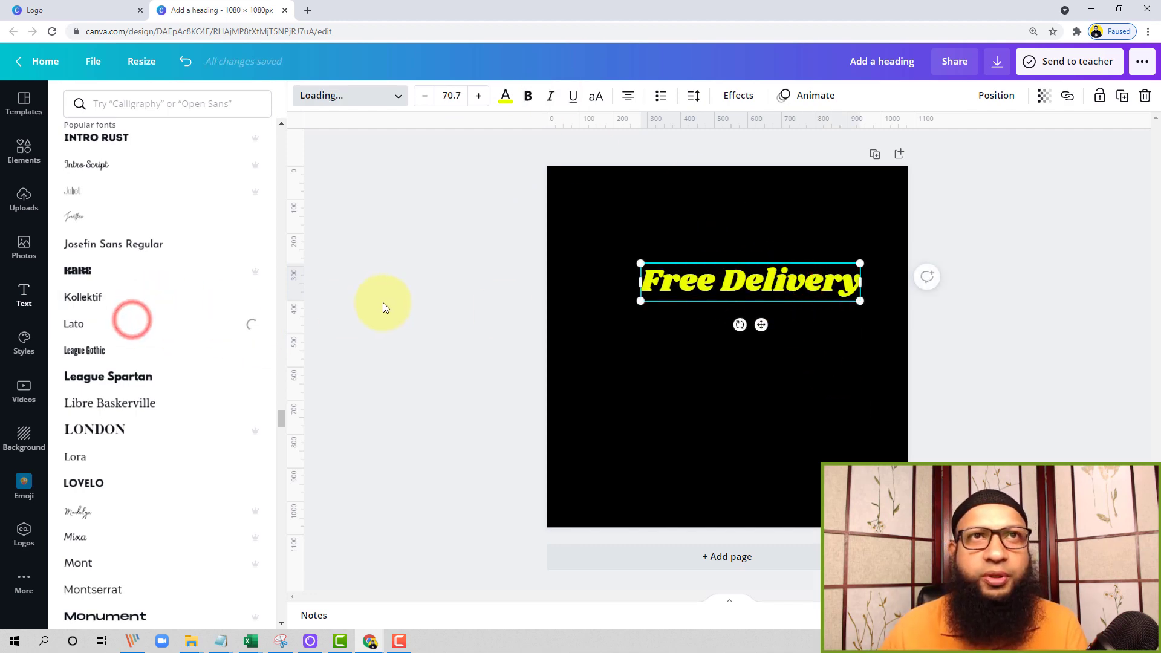
pyautogui.moveTo(731, 284); pyautogui.dragTo(708, 281)
# Try bold, italic and underline formatting on the heading and leave only bold applied
pyautogui.click(526, 106)
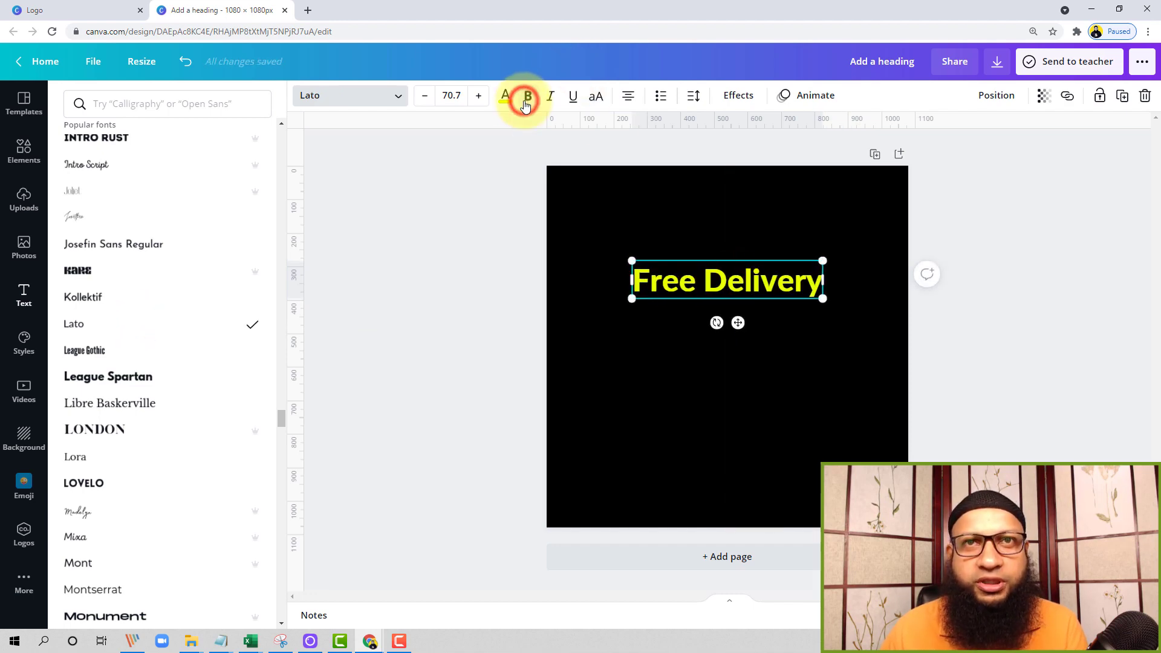
pyautogui.click(527, 100)
pyautogui.click(550, 98)
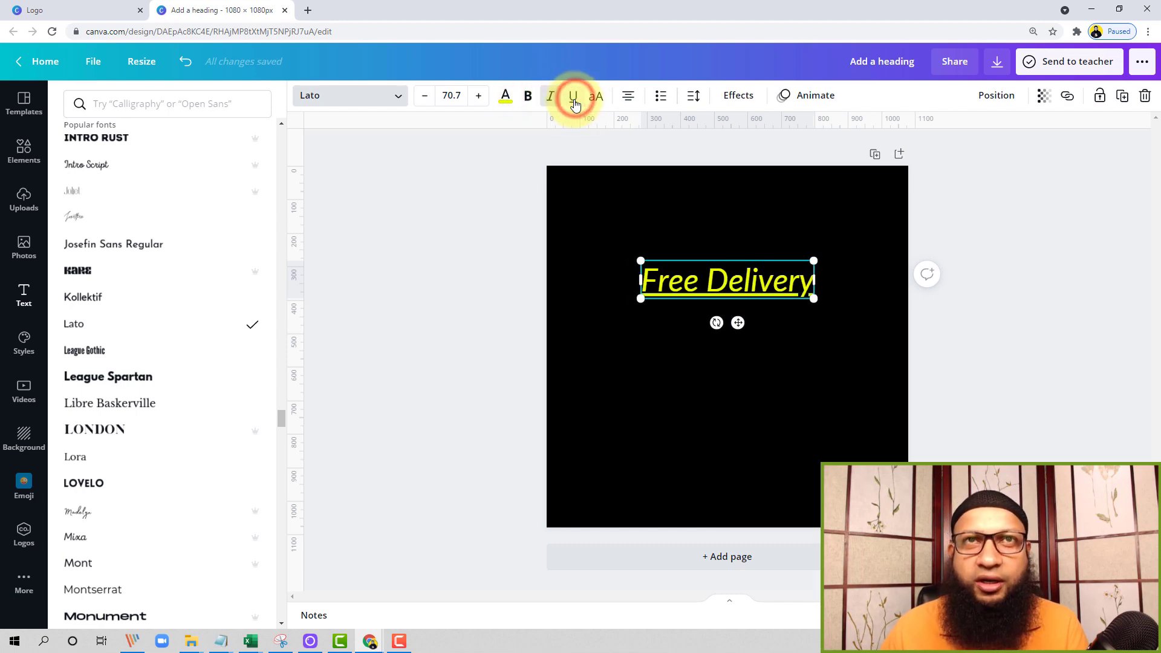
pyautogui.click(572, 97)
pyautogui.click(550, 97)
pyautogui.click(528, 97)
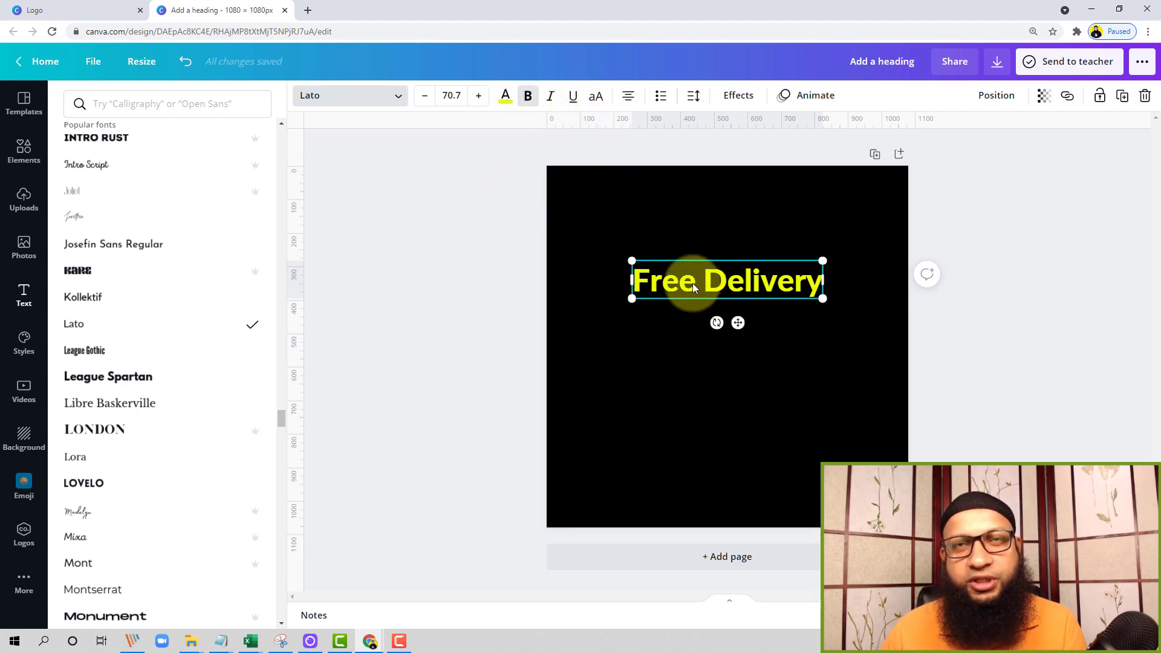
# Try uppercase on the heading, restore its normal case and change its text alignment to justified
pyautogui.click(597, 99)
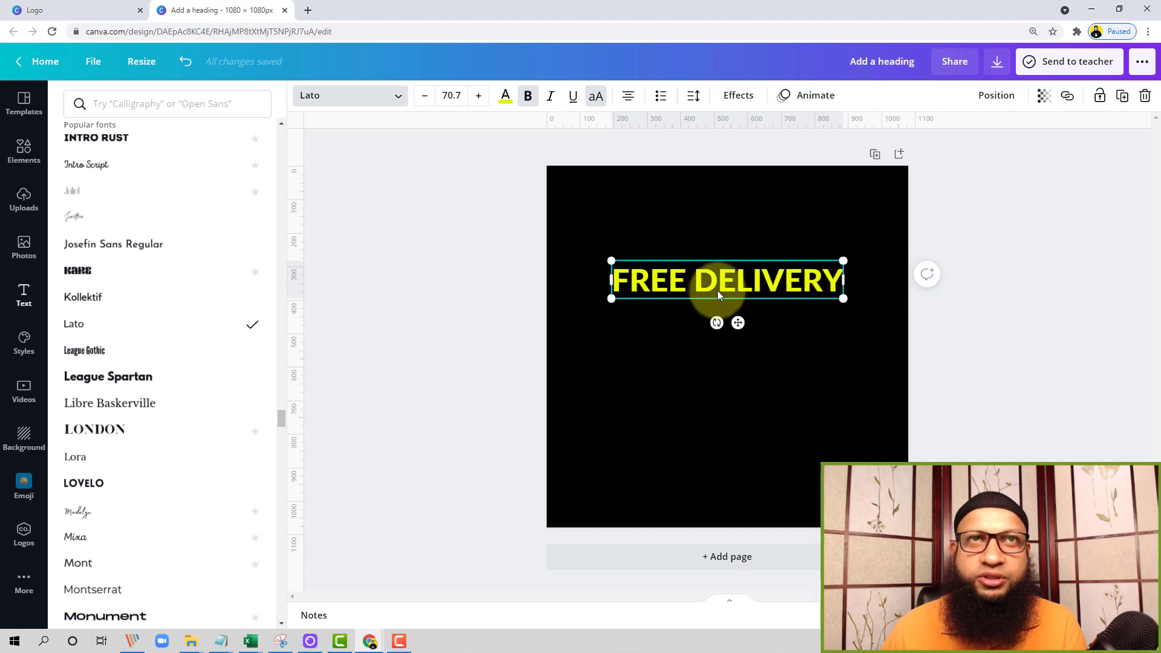
pyautogui.click(596, 96)
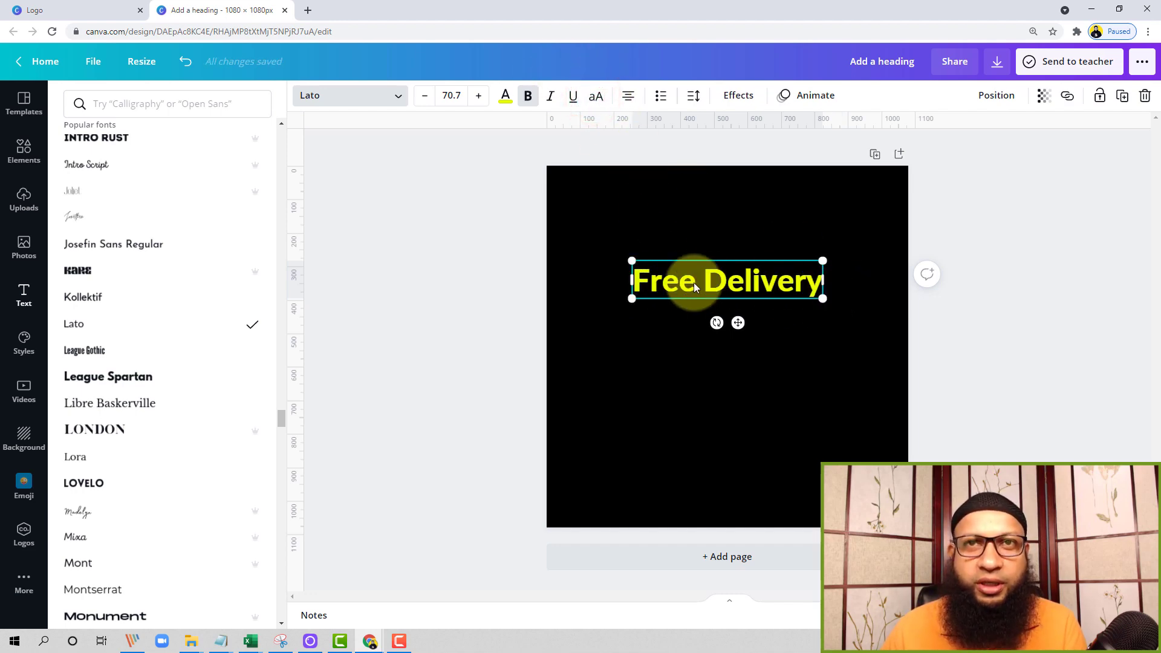
pyautogui.click(629, 98)
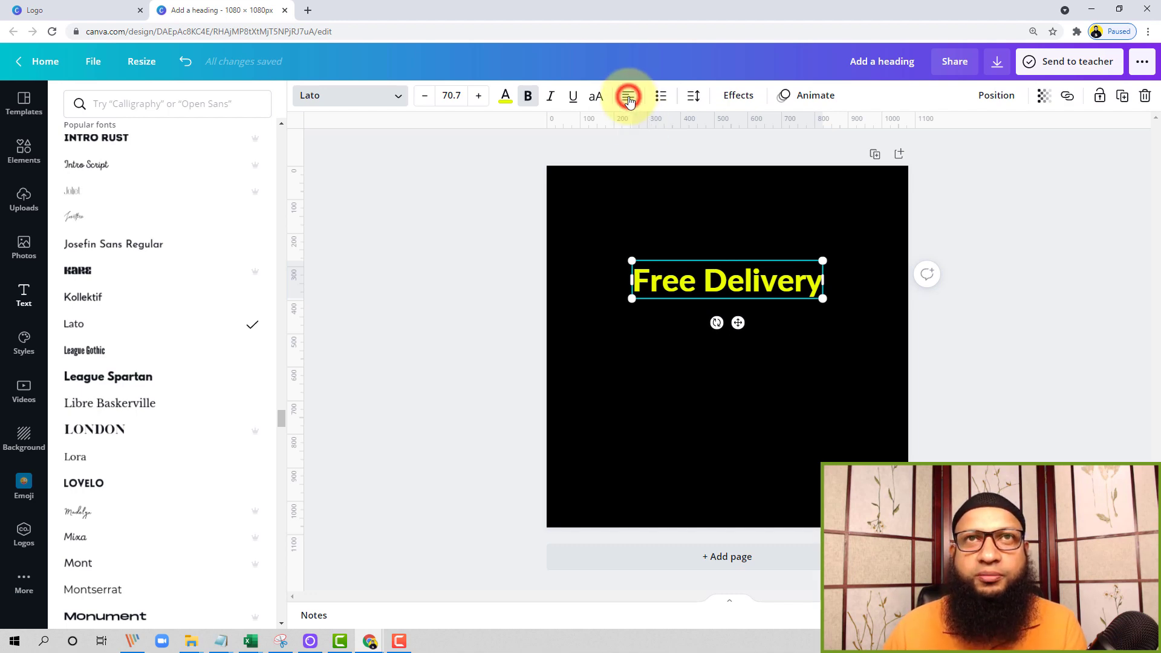
pyautogui.click(628, 98)
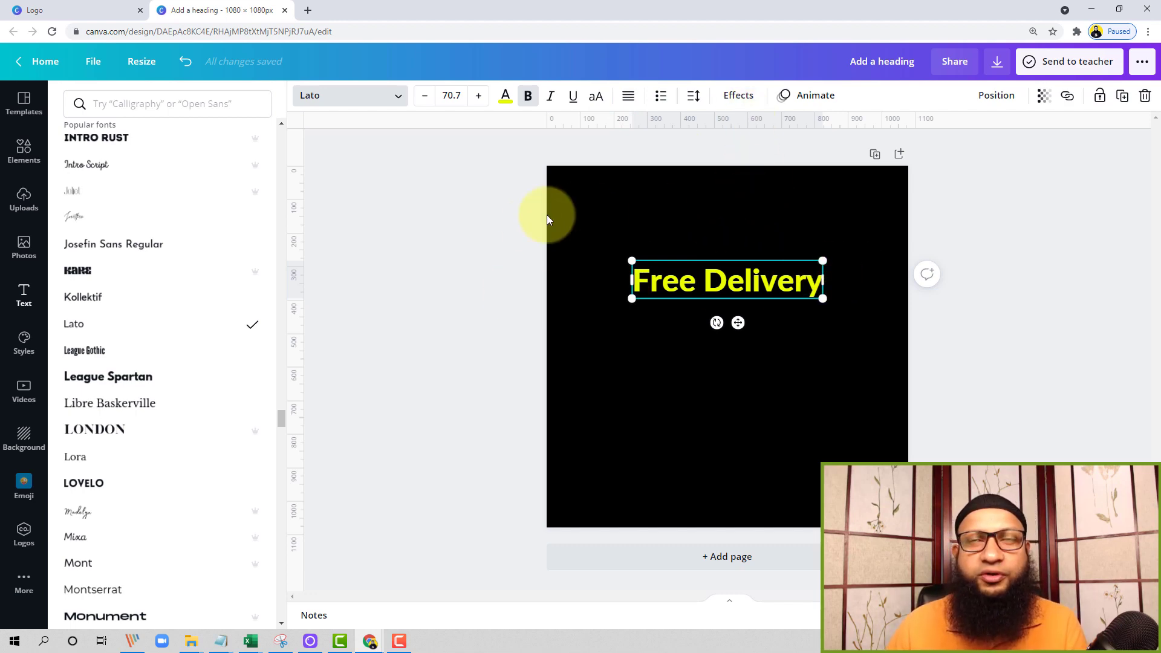
# Enlarge the heading to about size 87.4 and move it slightly up, centred horizontally on the page
pyautogui.moveTo(821, 296); pyautogui.dragTo(867, 307)
pyautogui.moveTo(745, 296); pyautogui.dragTo(749, 297)
pyautogui.click(766, 211)
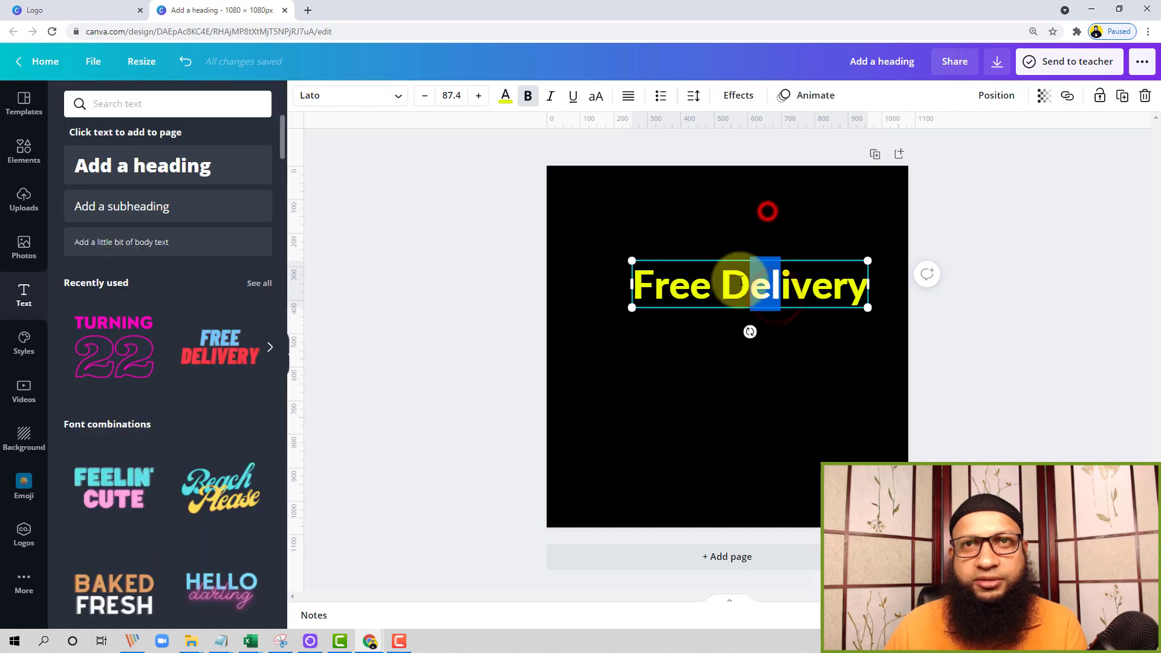
pyautogui.moveTo(704, 266); pyautogui.dragTo(682, 250)
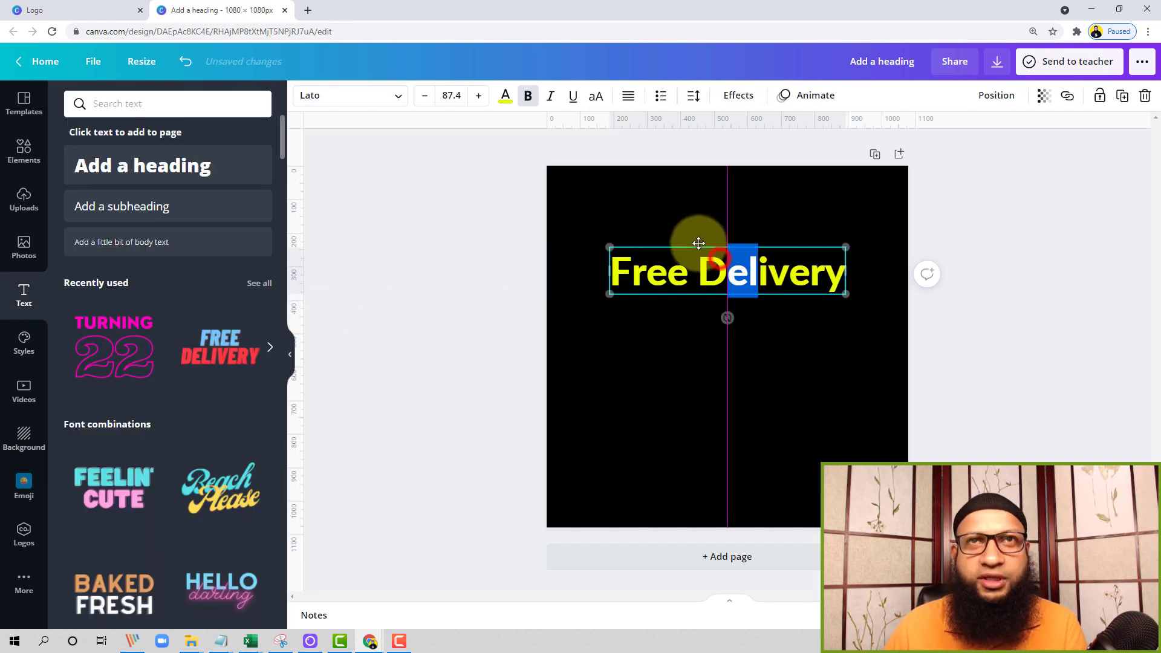
pyautogui.click(778, 379)
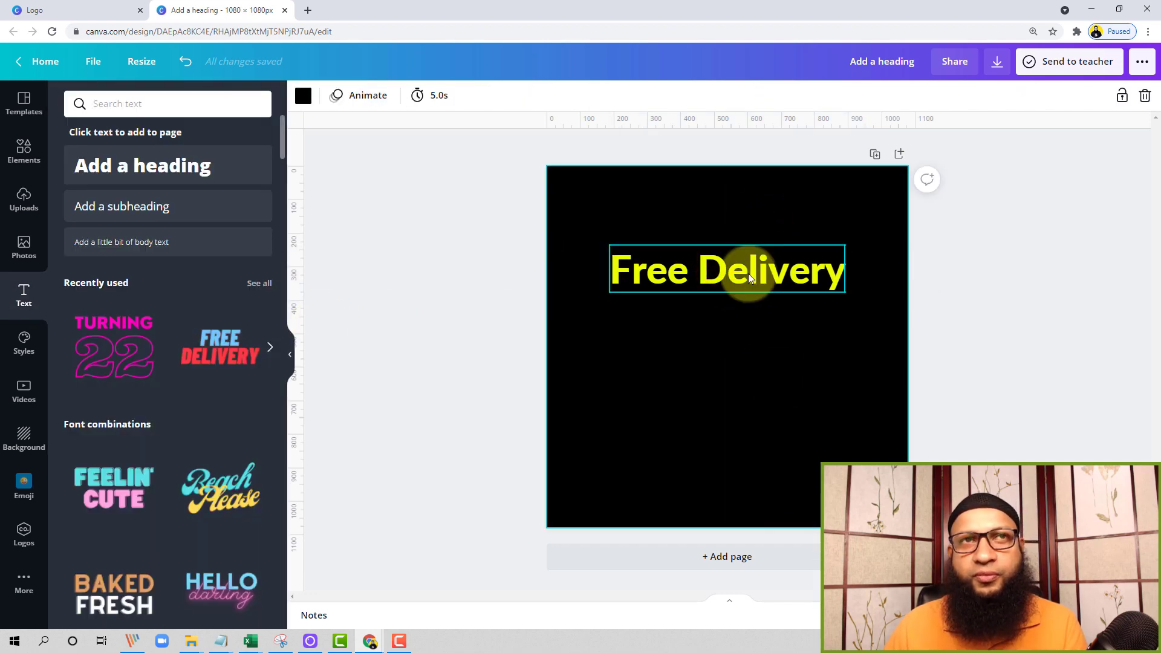
pyautogui.click(749, 274)
pyautogui.click(767, 358)
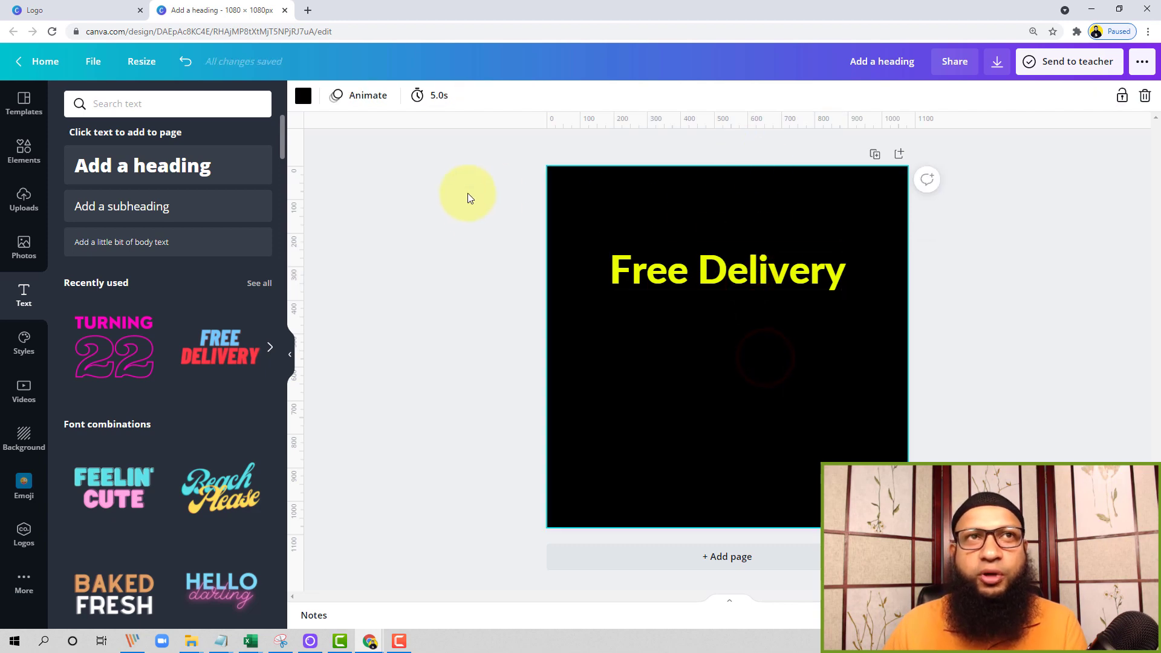
# Examine the text effects, text animations and page position options available for the "Free Delivery" heading
pyautogui.click(685, 273)
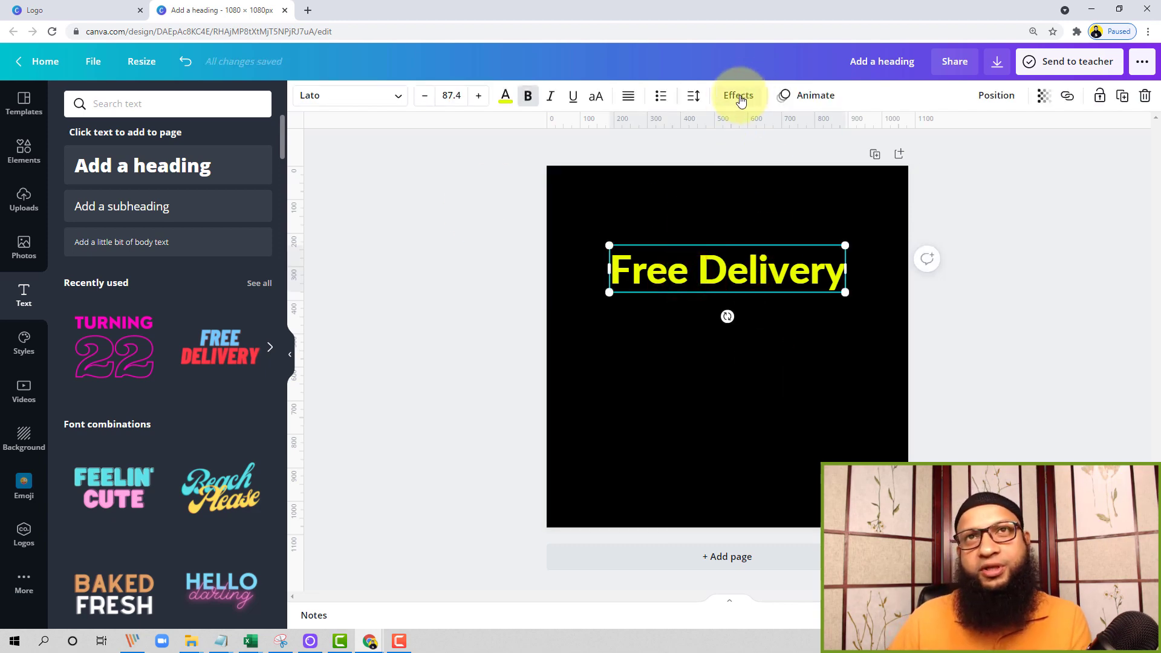
pyautogui.click(741, 98)
pyautogui.click(820, 97)
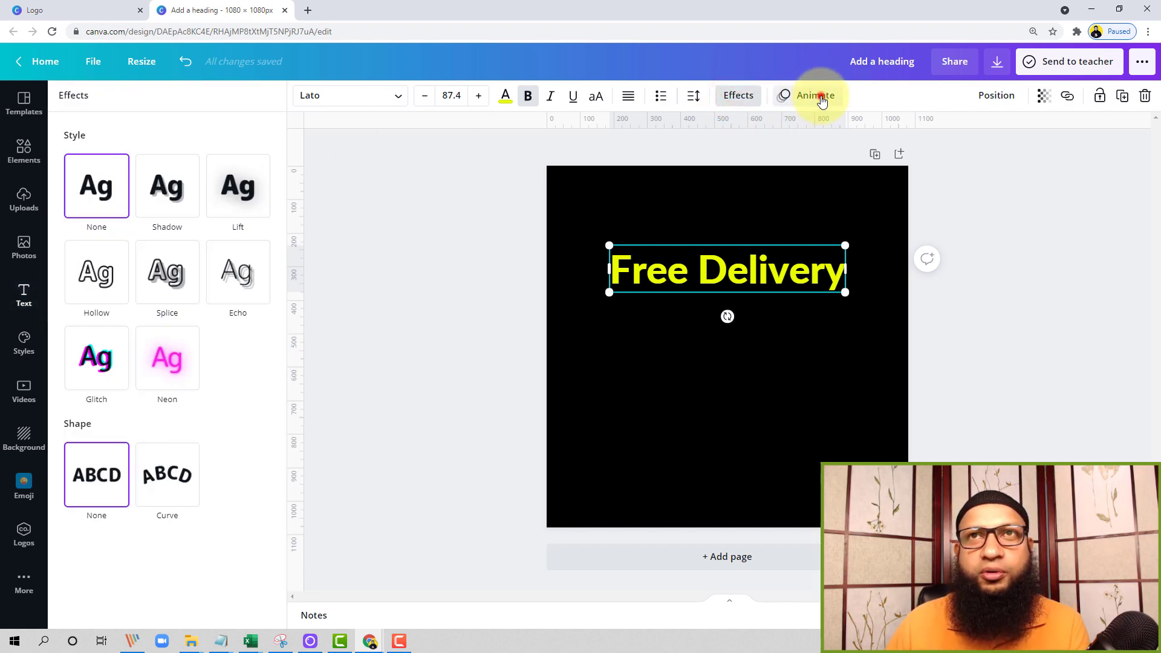
pyautogui.click(998, 97)
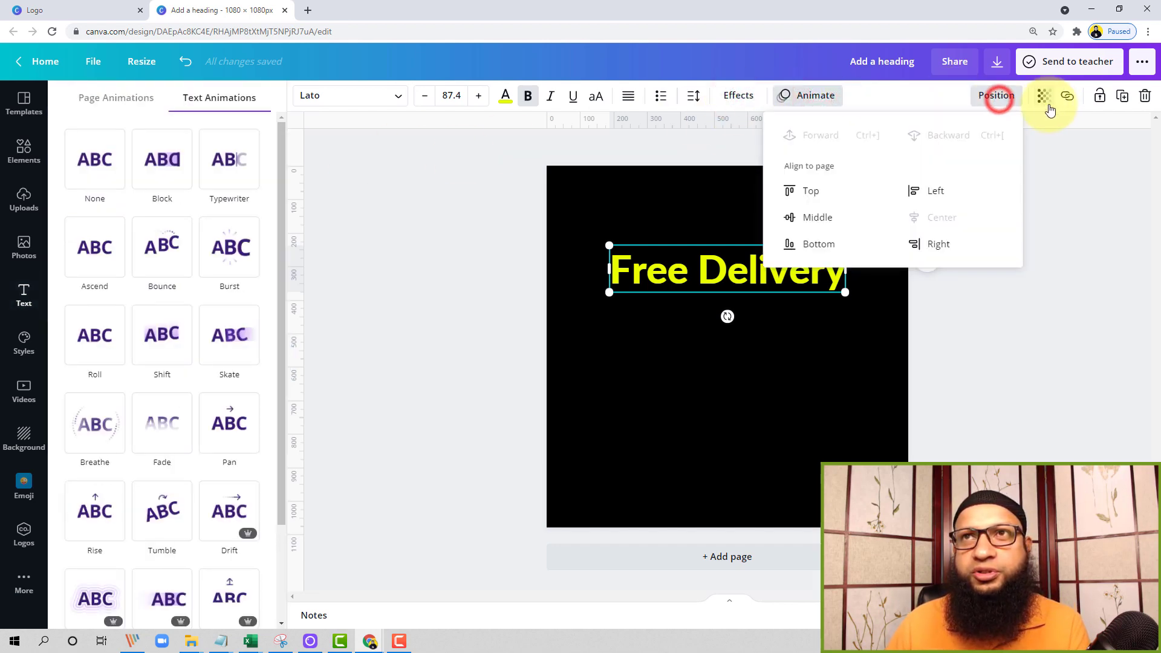
pyautogui.click(1055, 167)
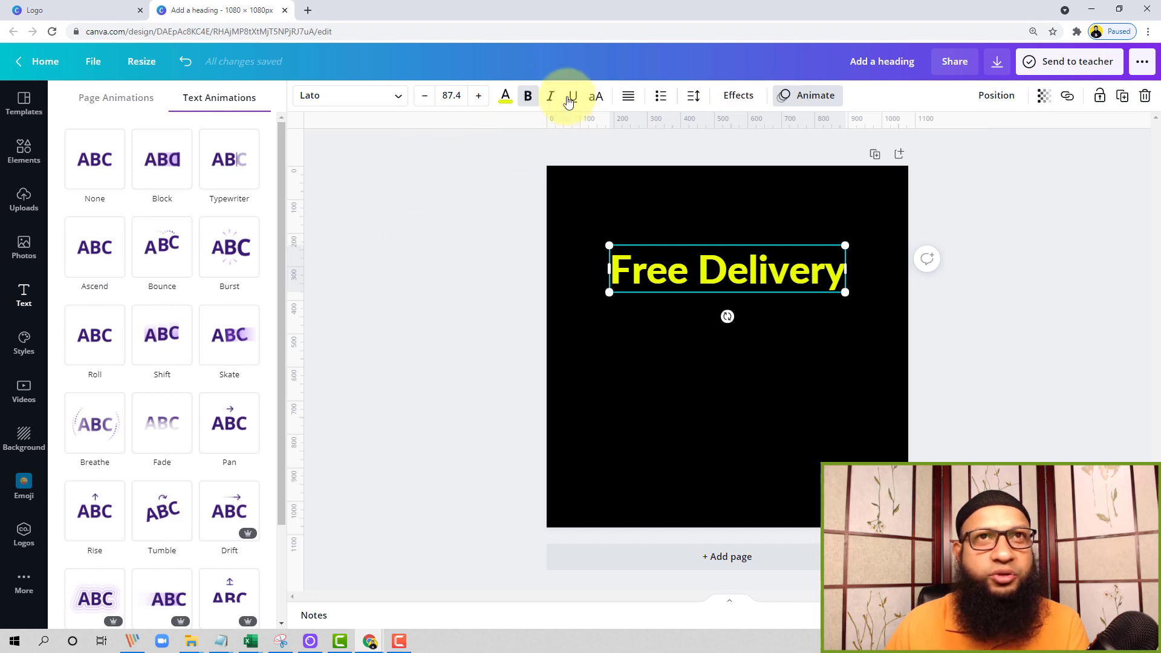
pyautogui.click(736, 97)
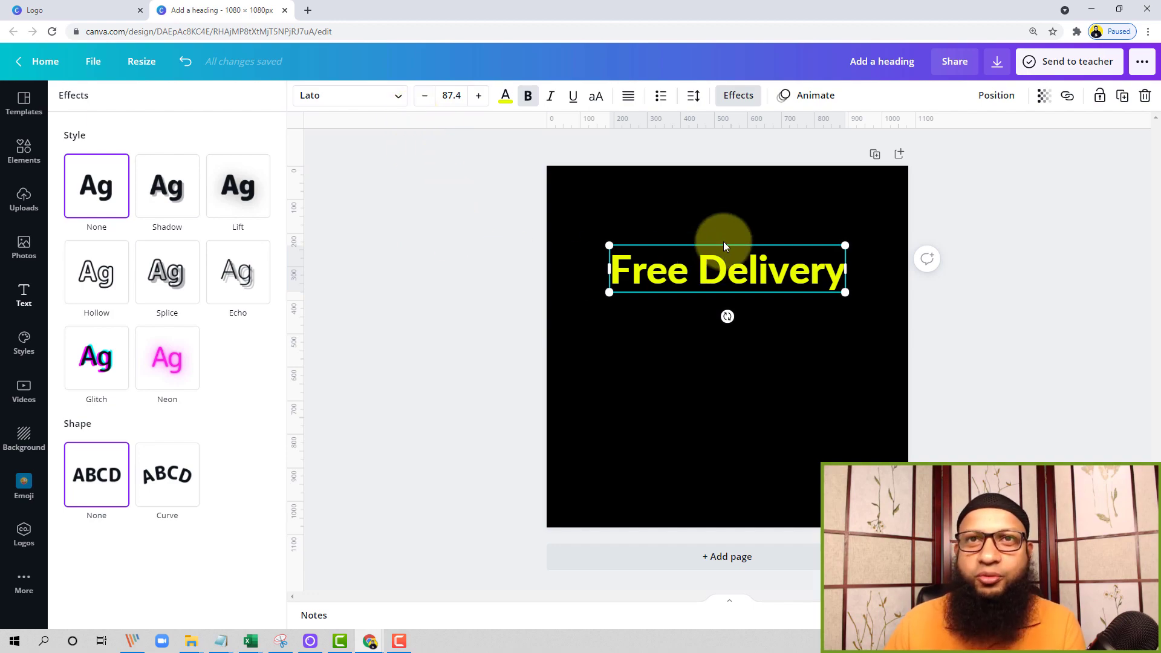
pyautogui.click(473, 296)
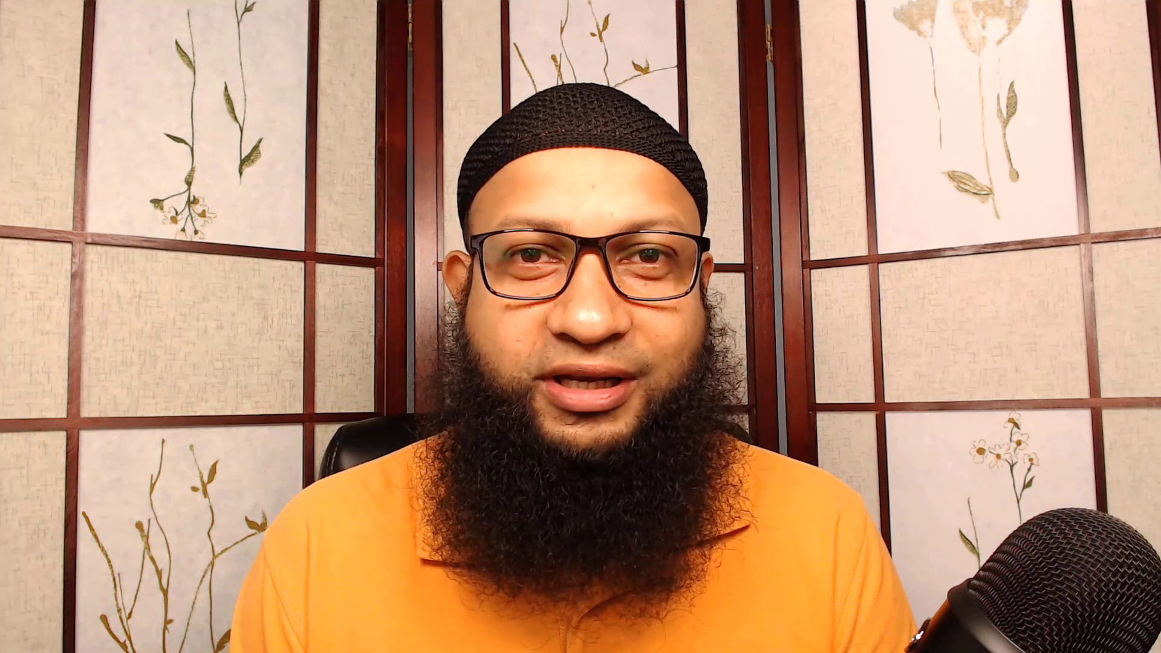